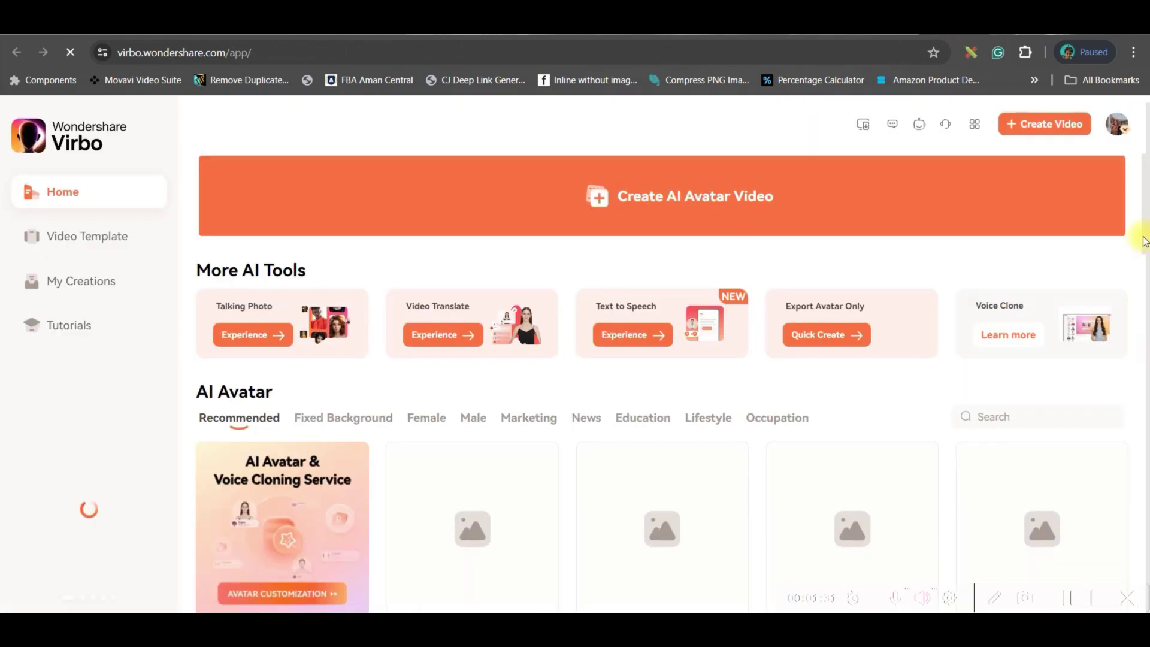
View the AI Script generator's optimization options and close it again.
click(1118, 126)
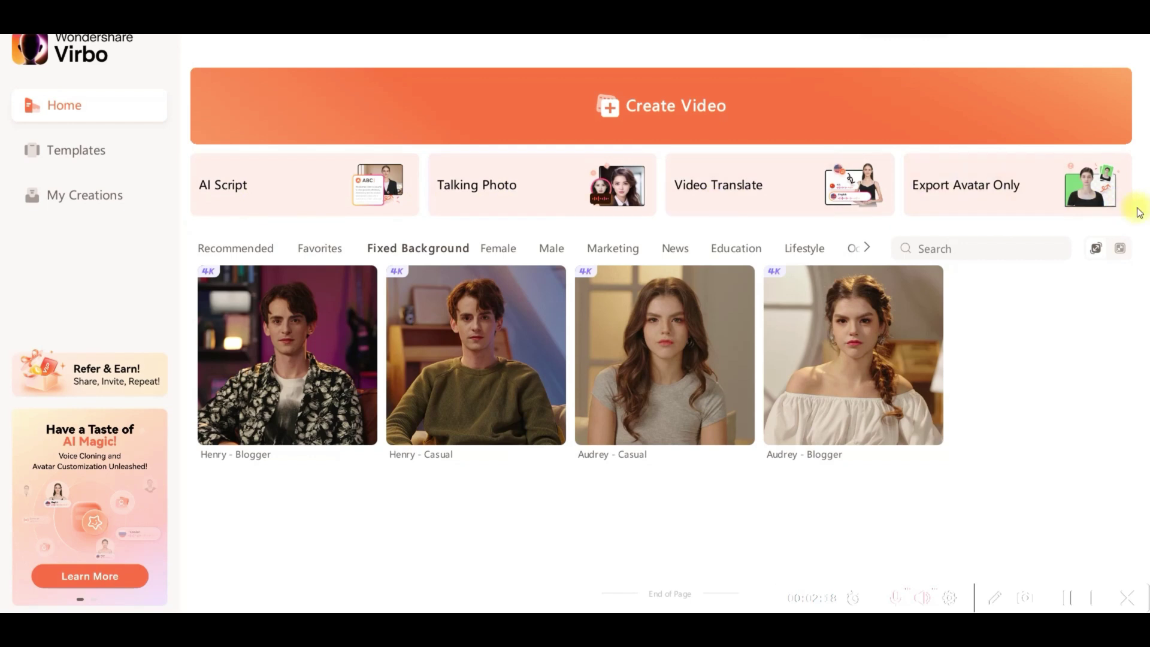
click(274, 196)
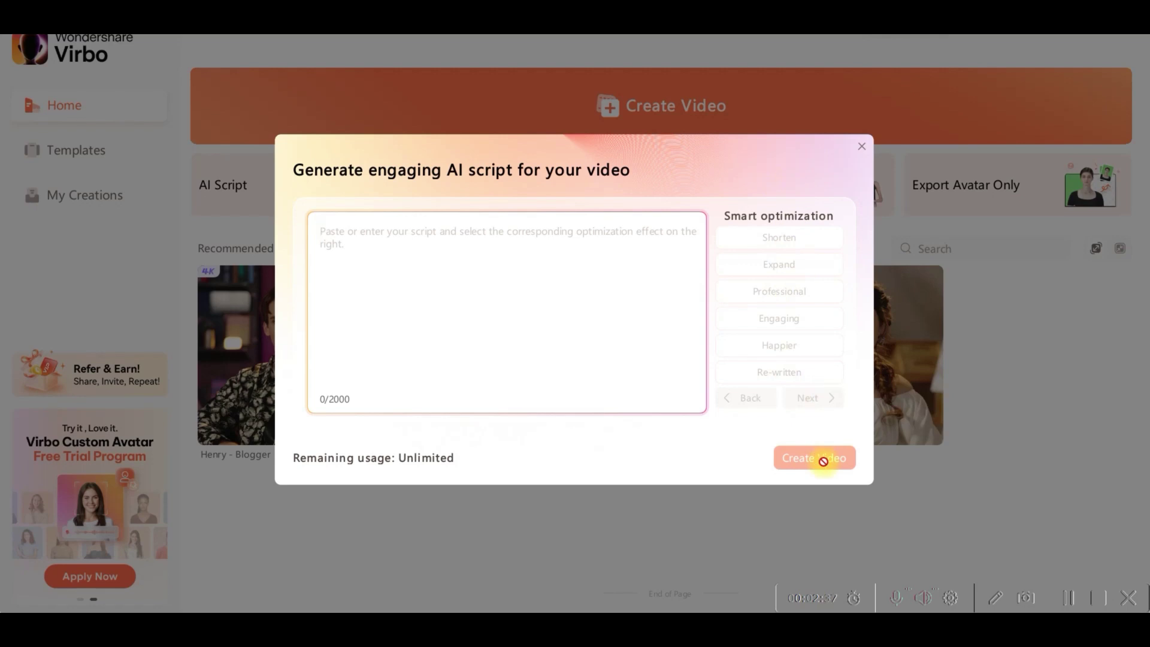
click(861, 150)
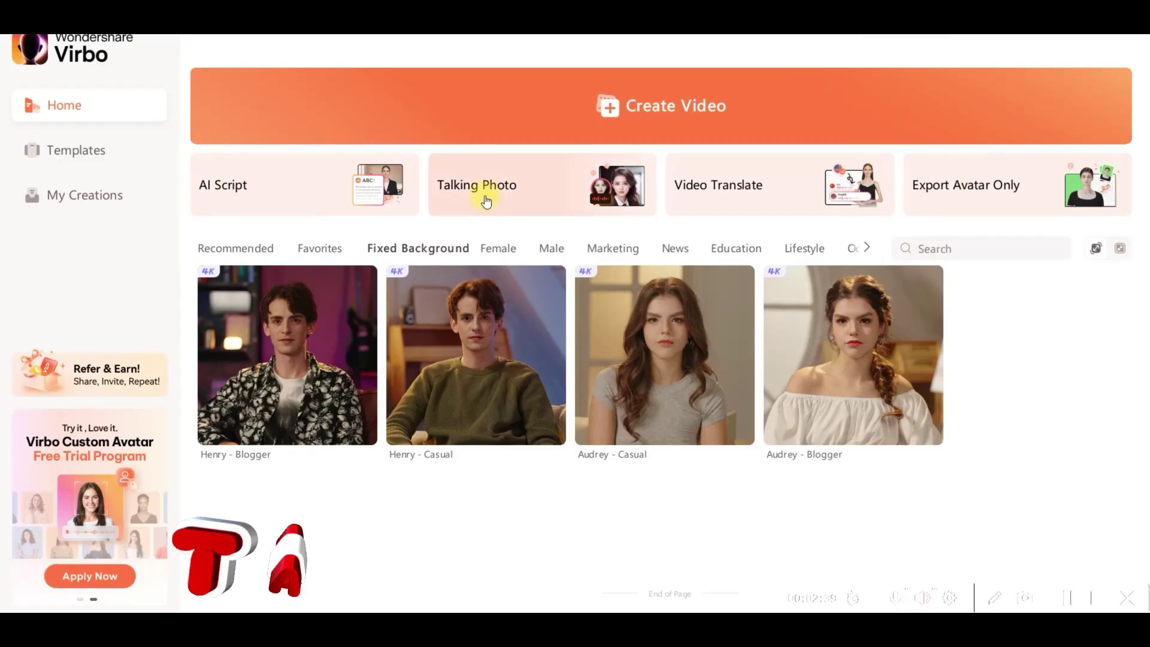
Browse the template pictures offered for a Talking Photo.
click(482, 195)
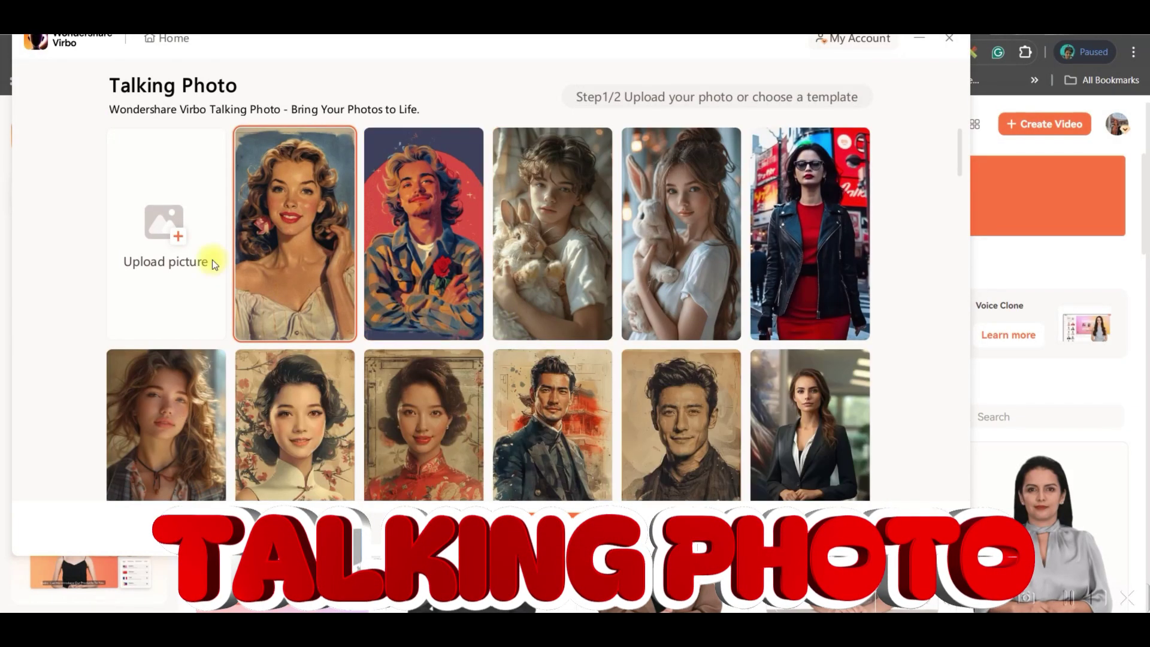
scroll(629, 299, down, 5)
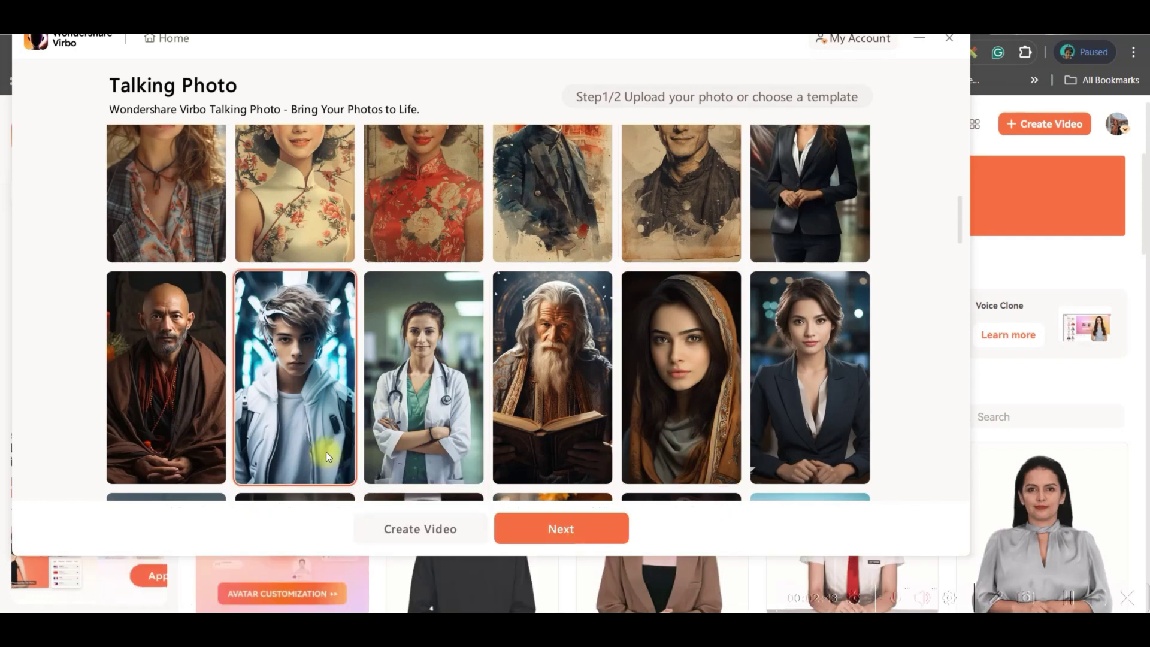
scroll(326, 451, down, 10)
click(406, 531)
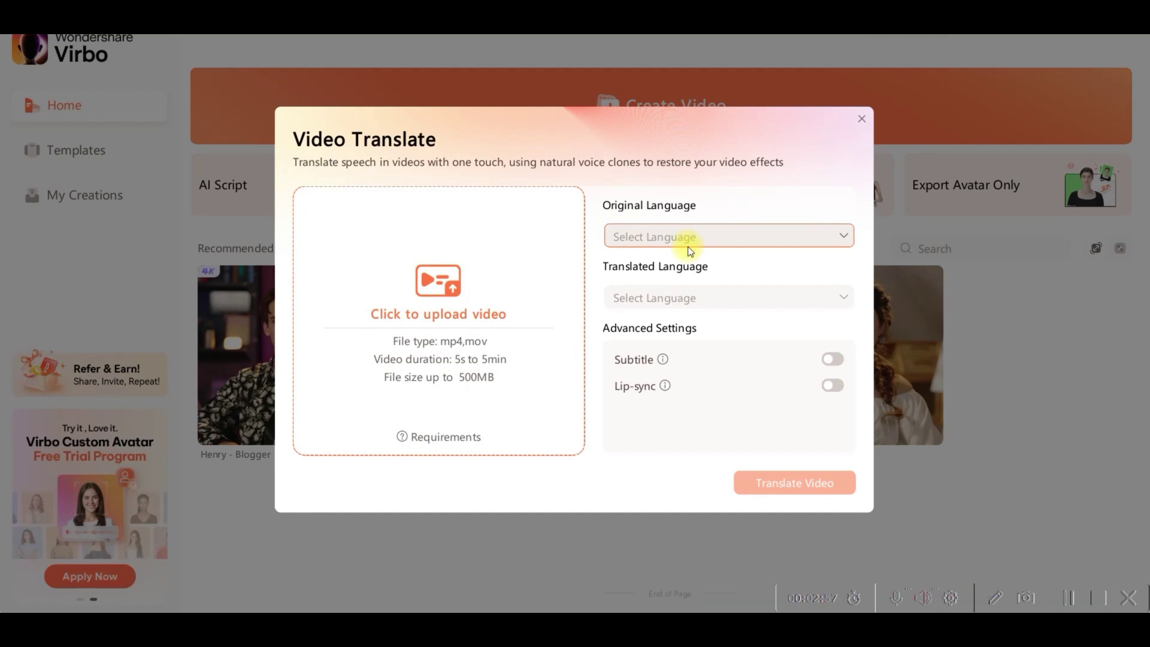
Examine the original language choices in the Video Translate tool.
click(687, 241)
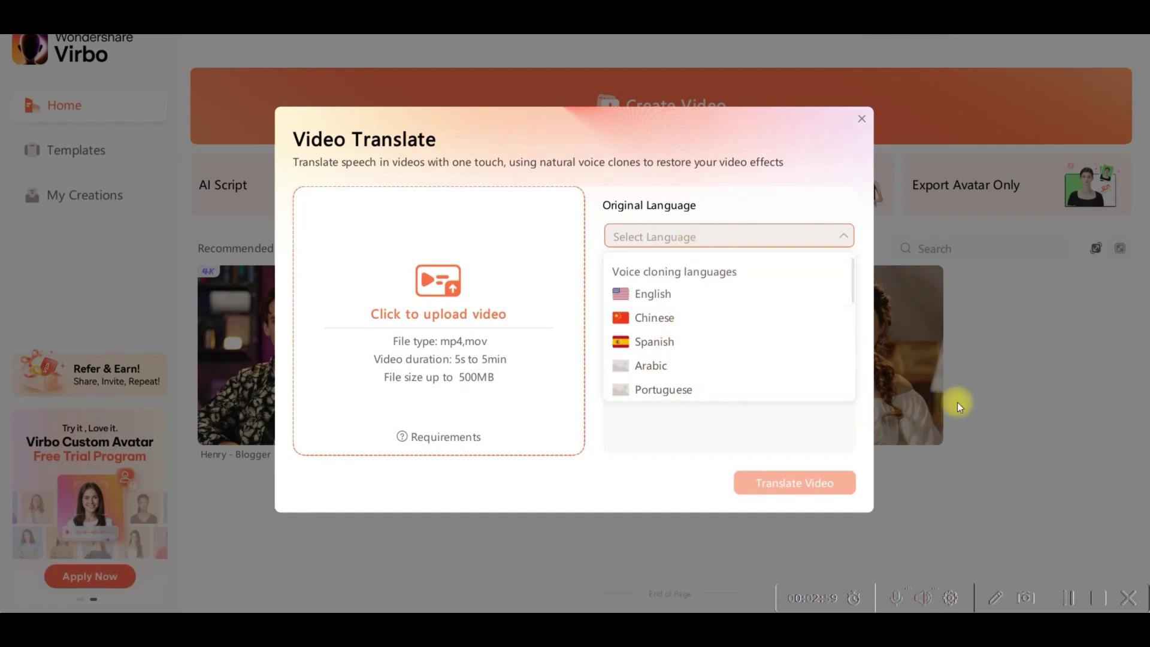
click(990, 404)
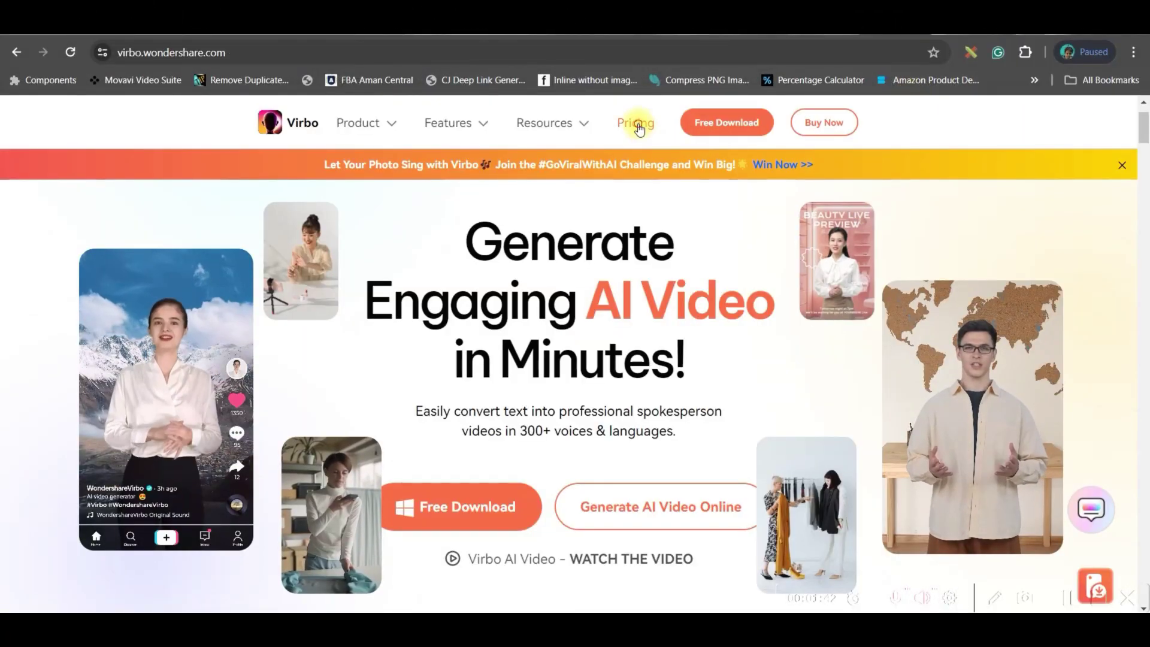
Show Virbo's pricing page on the website and review the plans for individuals.
click(639, 126)
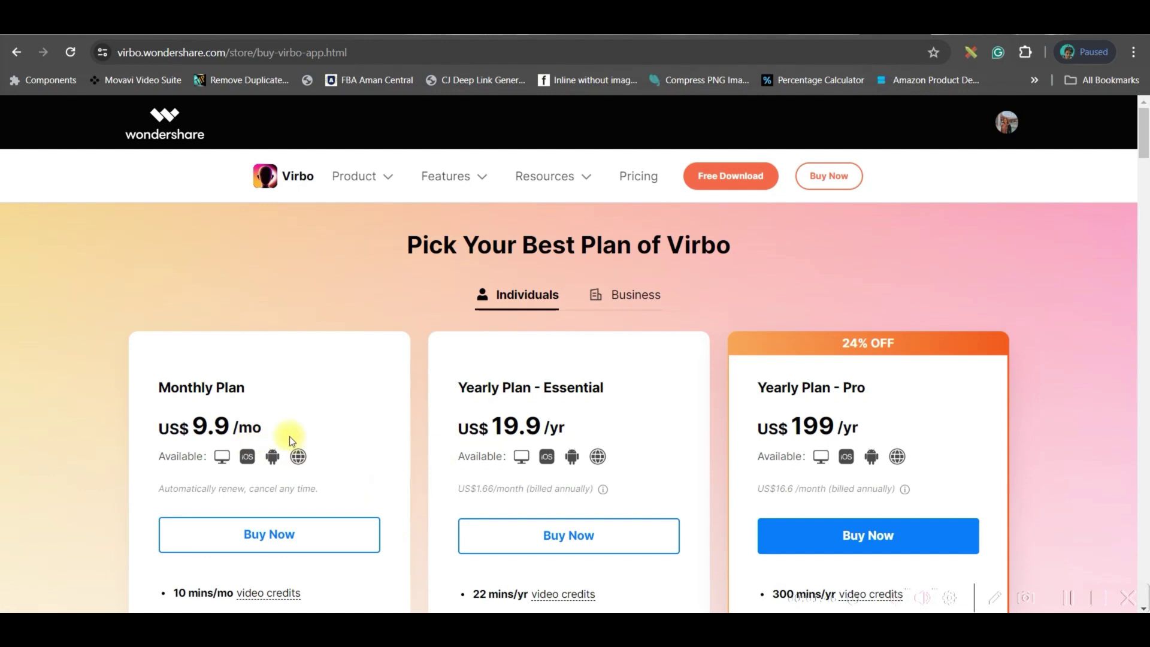
scroll(215, 445, down, 4)
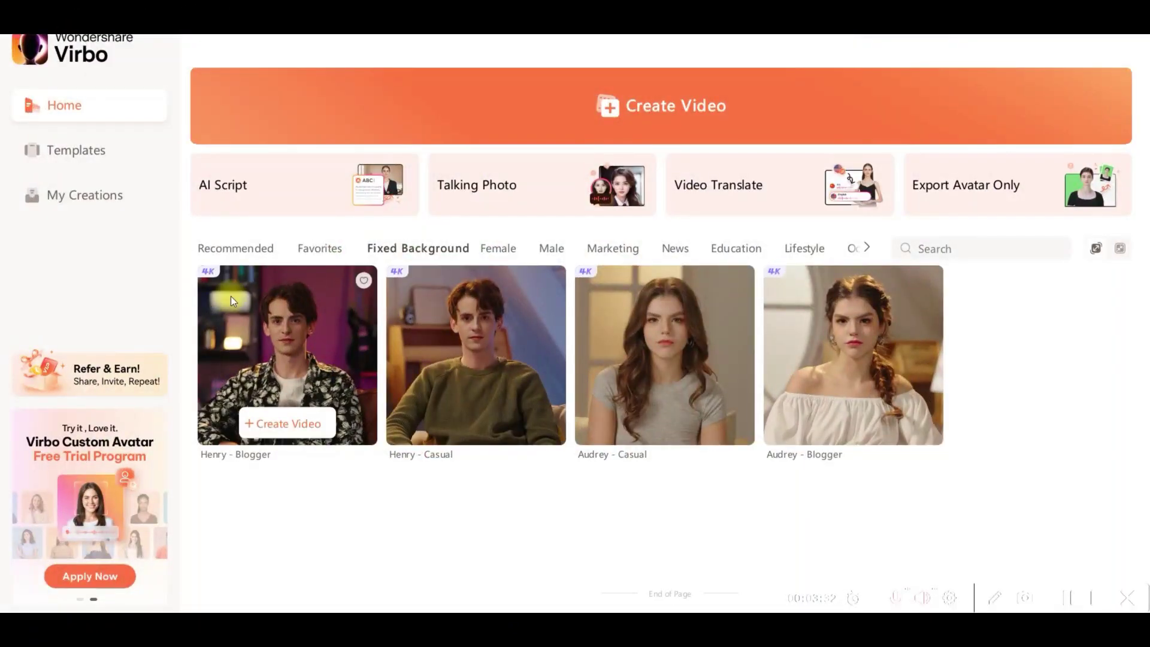
Browse the Recommended avatars on the home page.
click(232, 249)
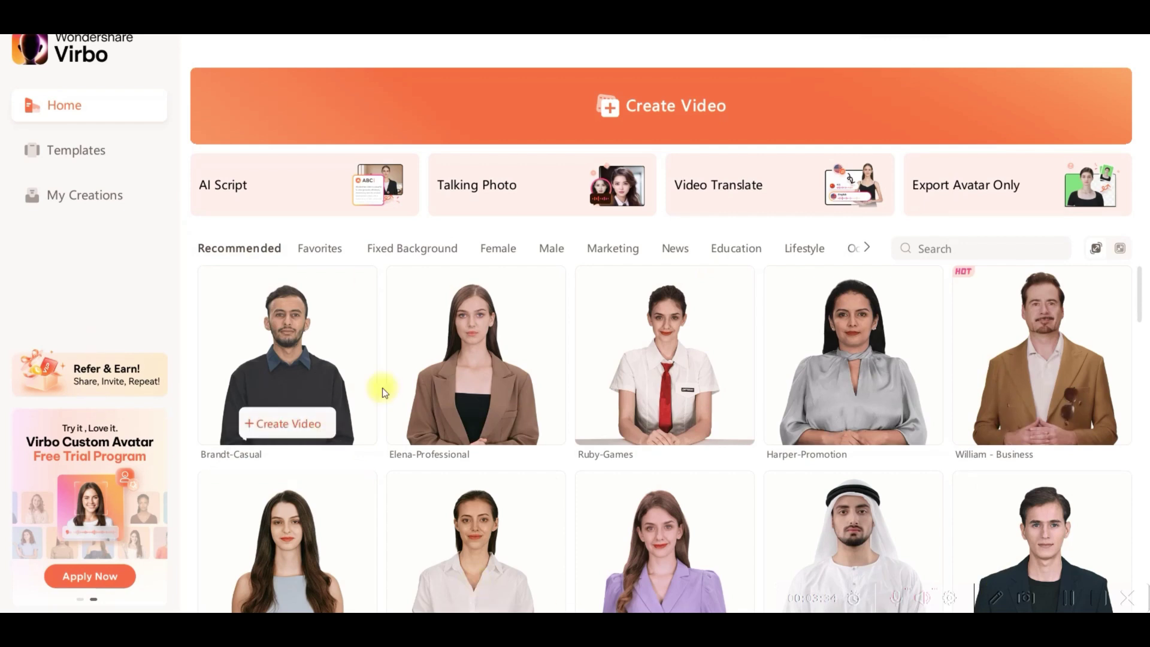
scroll(861, 509, down, 3)
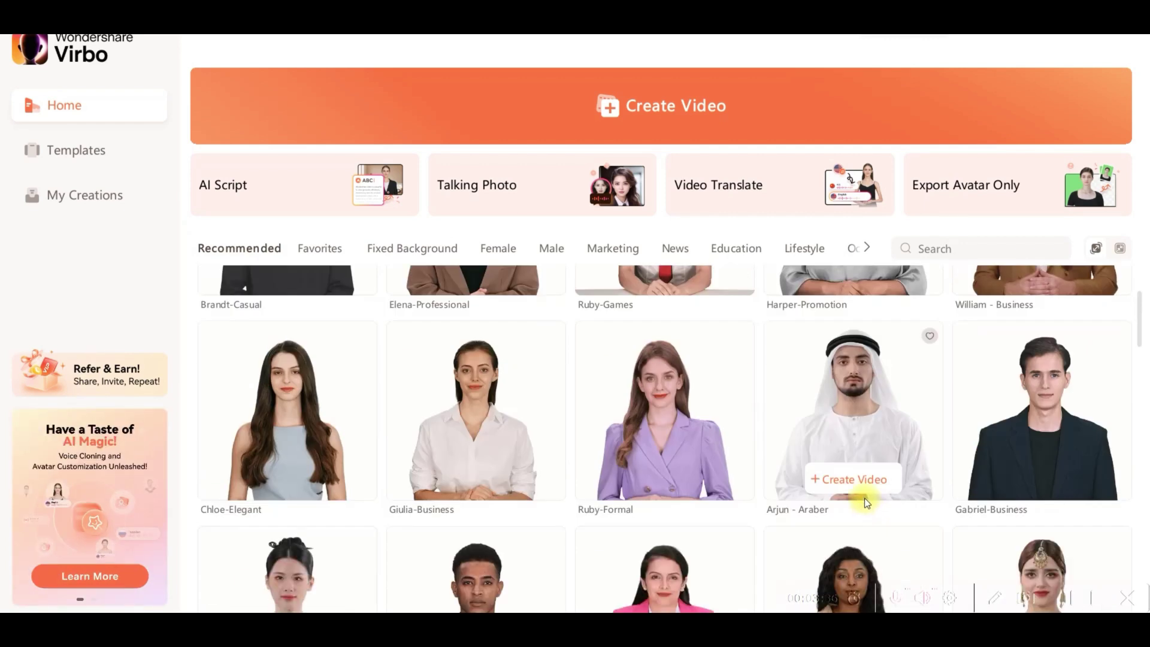
scroll(821, 490, down, 5)
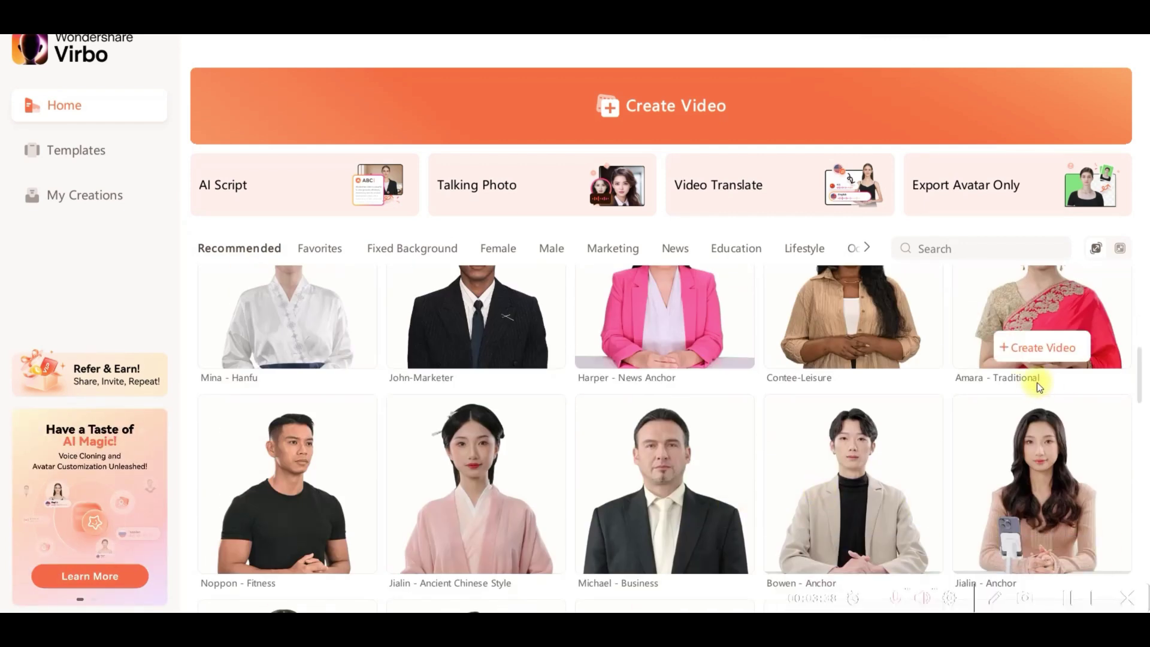
scroll(1042, 382, down, 1)
scroll(1055, 380, up, 3)
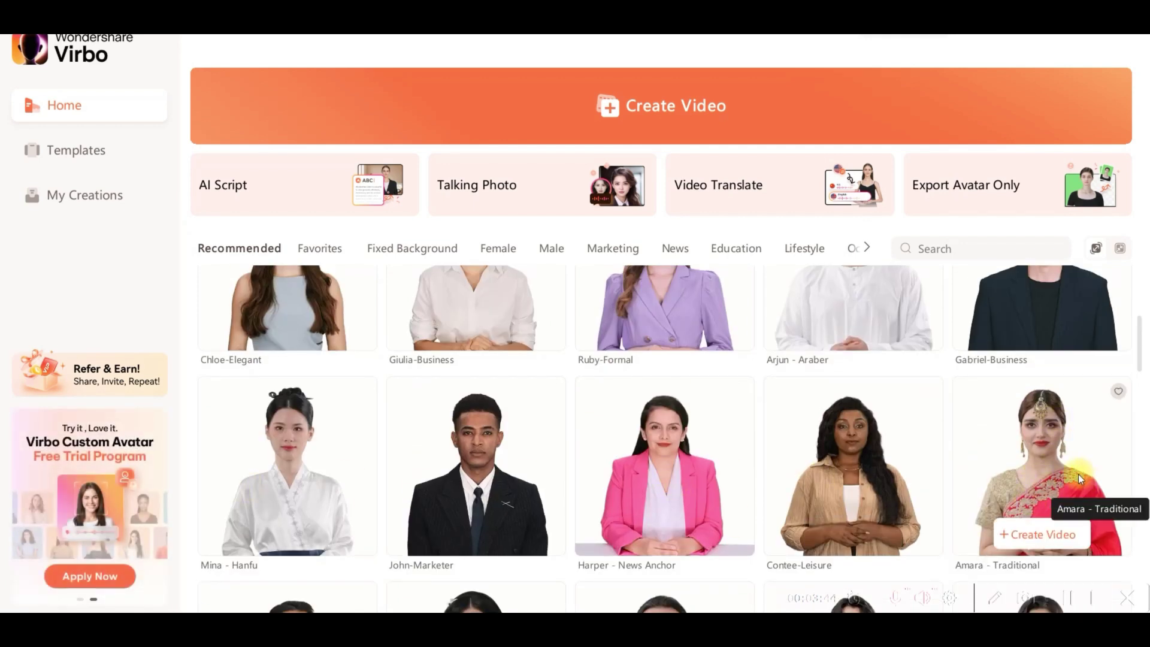
Add the Ruby-Games avatar to the favorites and show the favorite avatars.
click(323, 248)
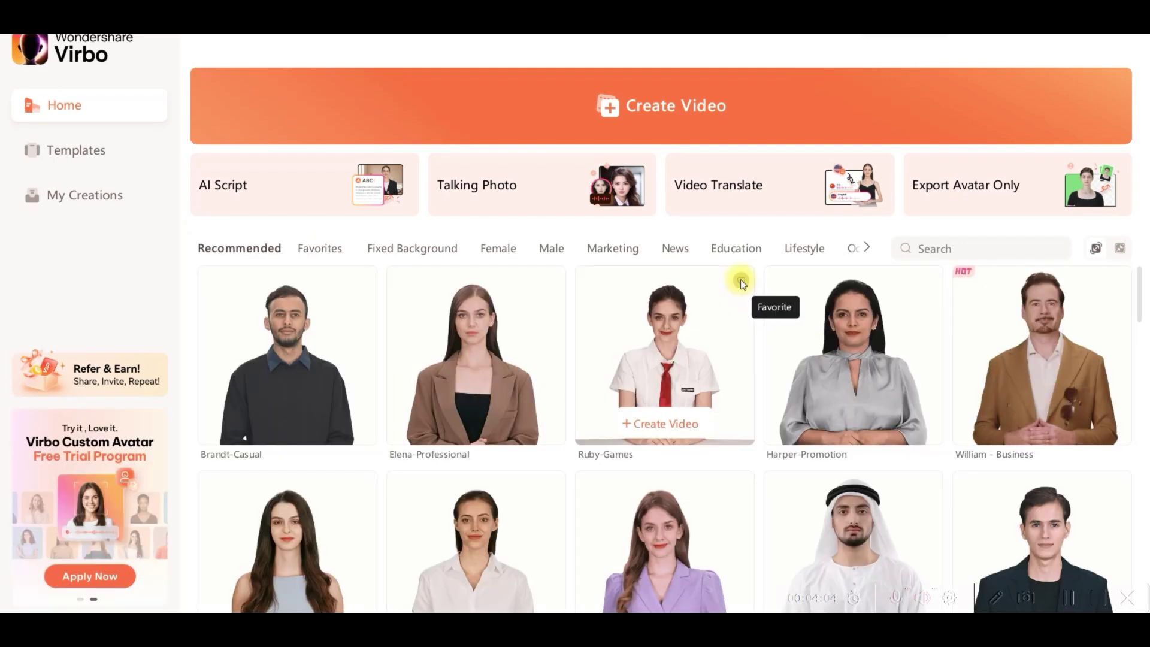
click(742, 281)
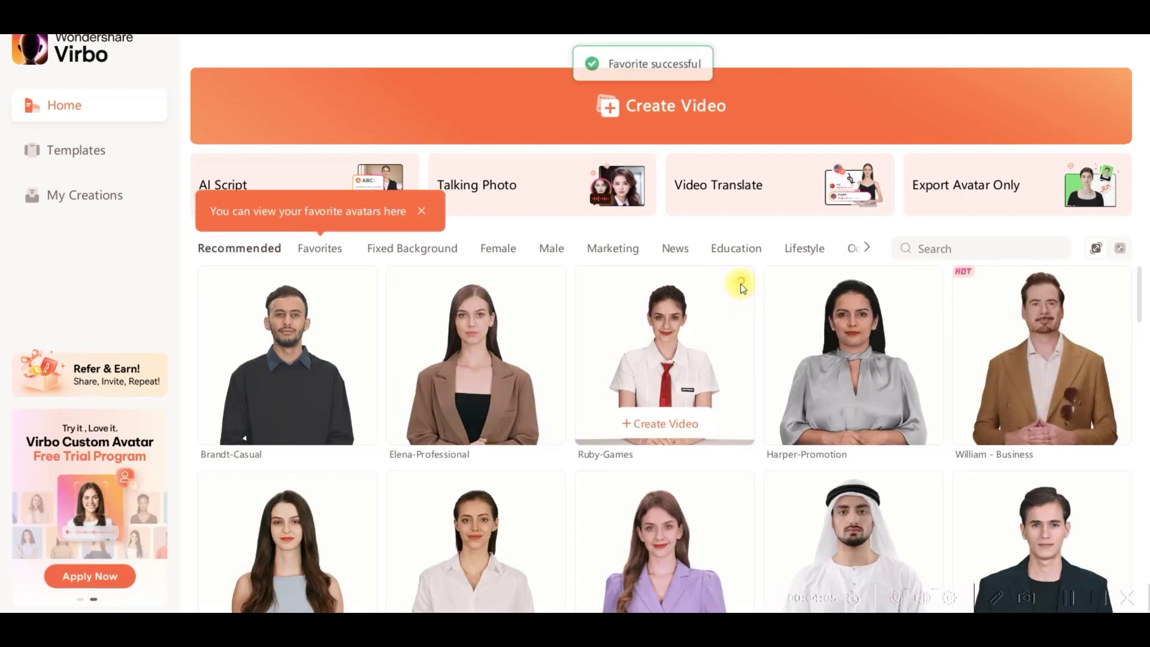
click(313, 248)
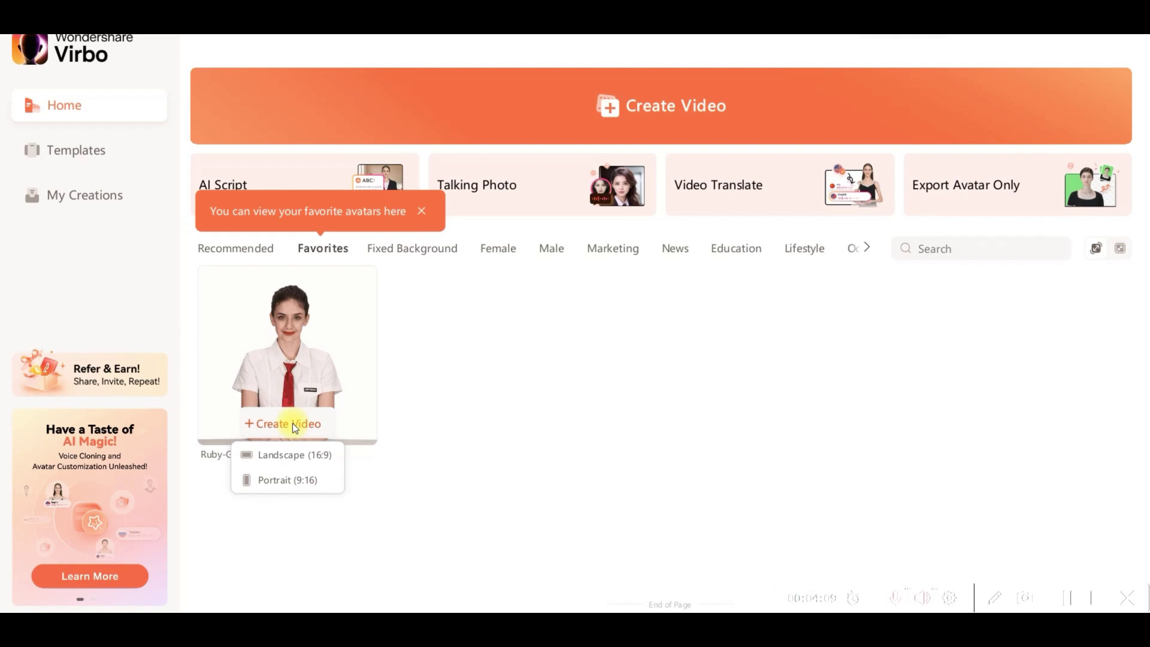
Look through the other avatar categories, including Male, Marketing, News, Education, Lifestyle and Occupation.
click(398, 259)
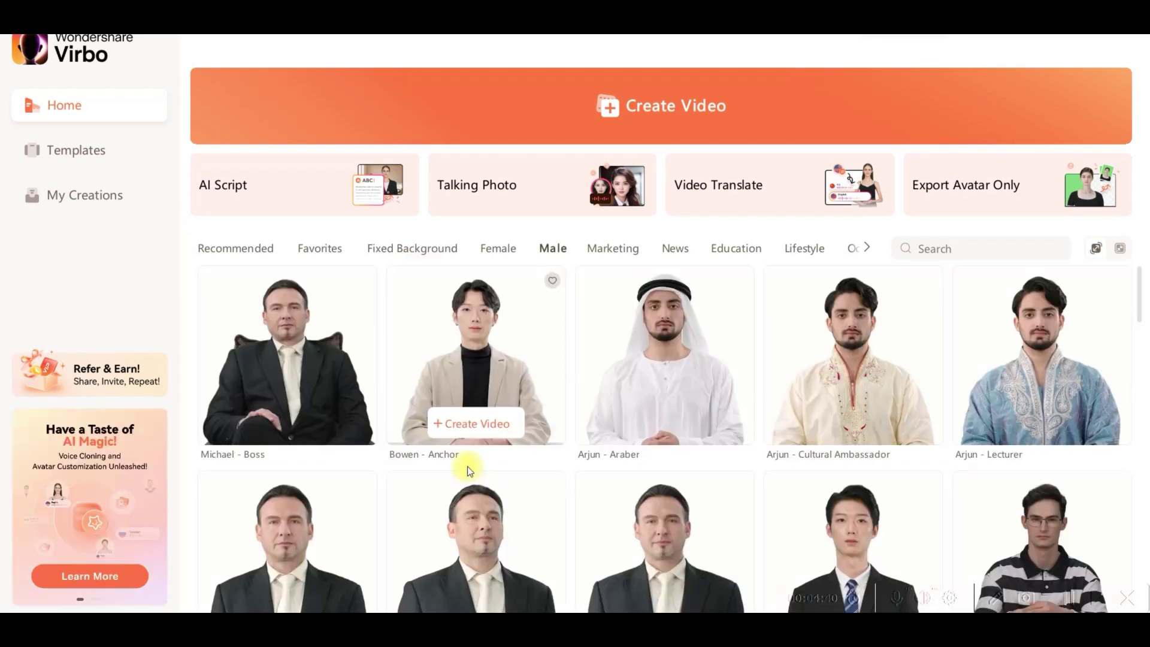
click(605, 248)
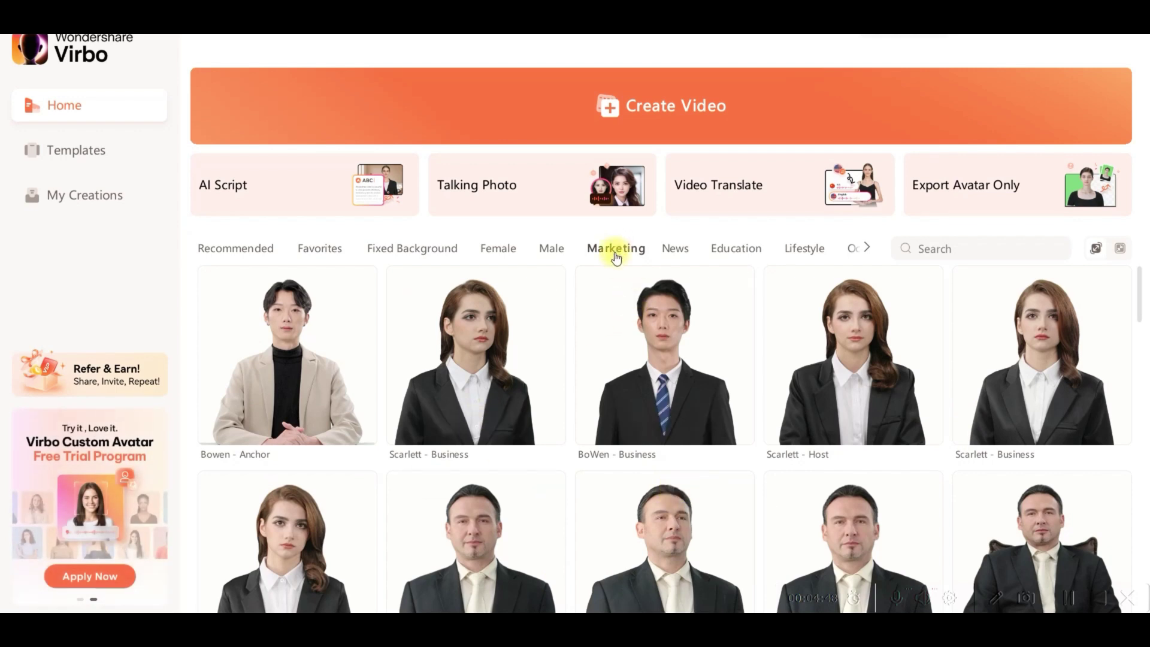
click(685, 255)
click(736, 247)
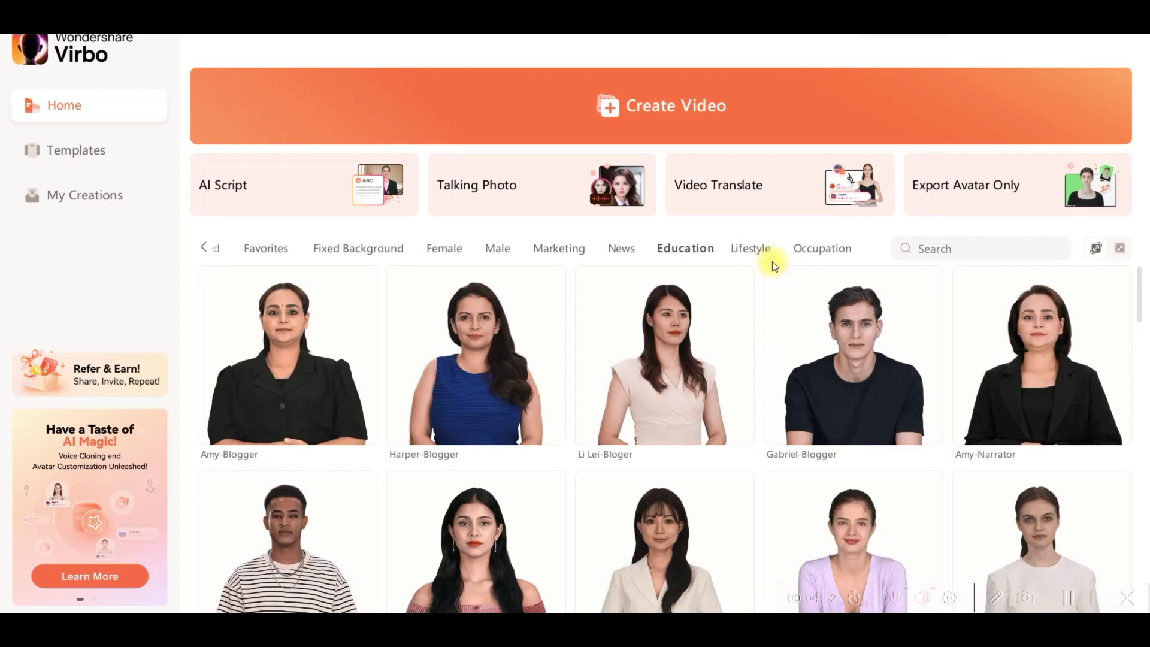
click(760, 254)
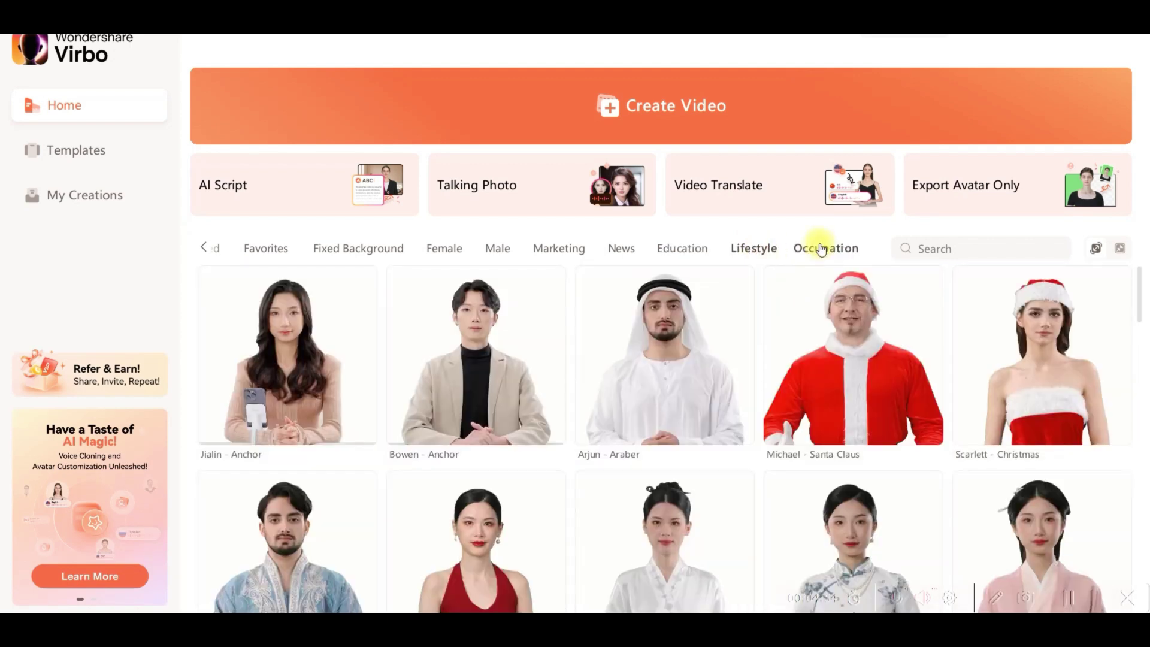
click(818, 251)
mouse_move(851, 356)
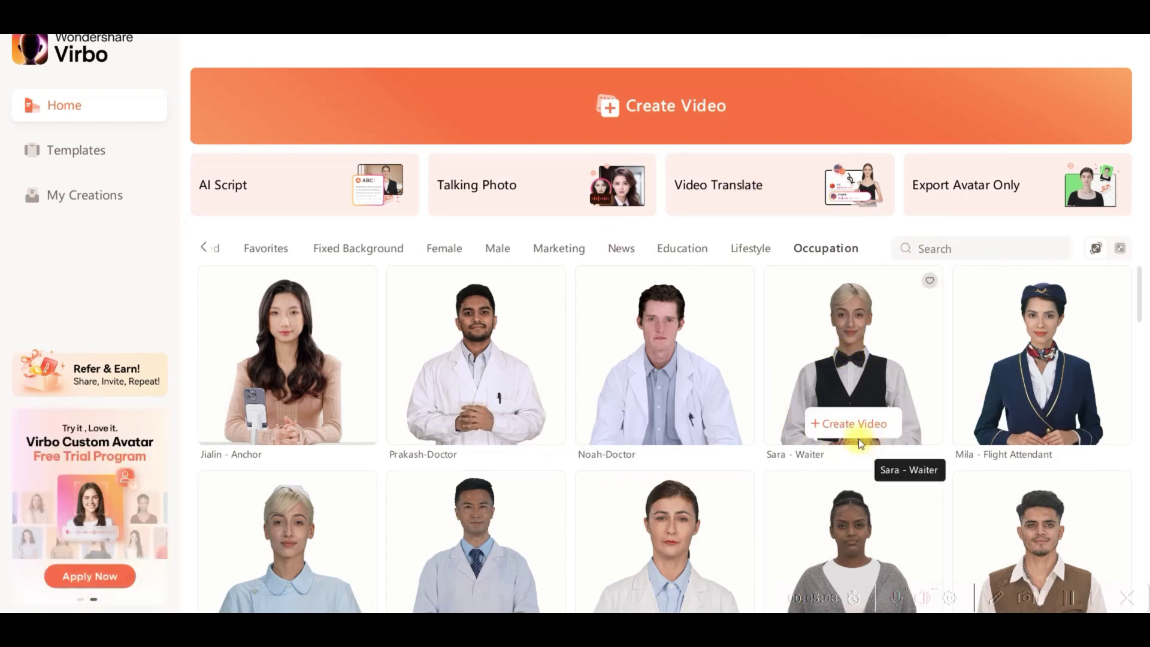
Create a landscape (16:9) video with the fixed-background Audrey - Casual avatar.
click(358, 248)
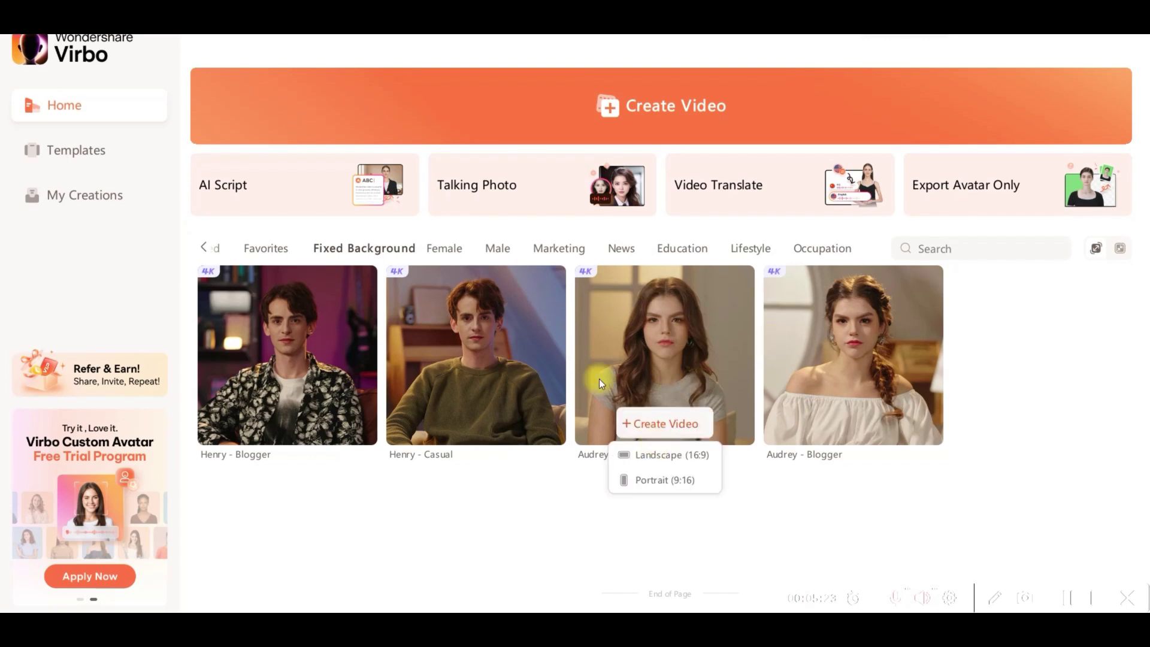
mouse_move(623, 414)
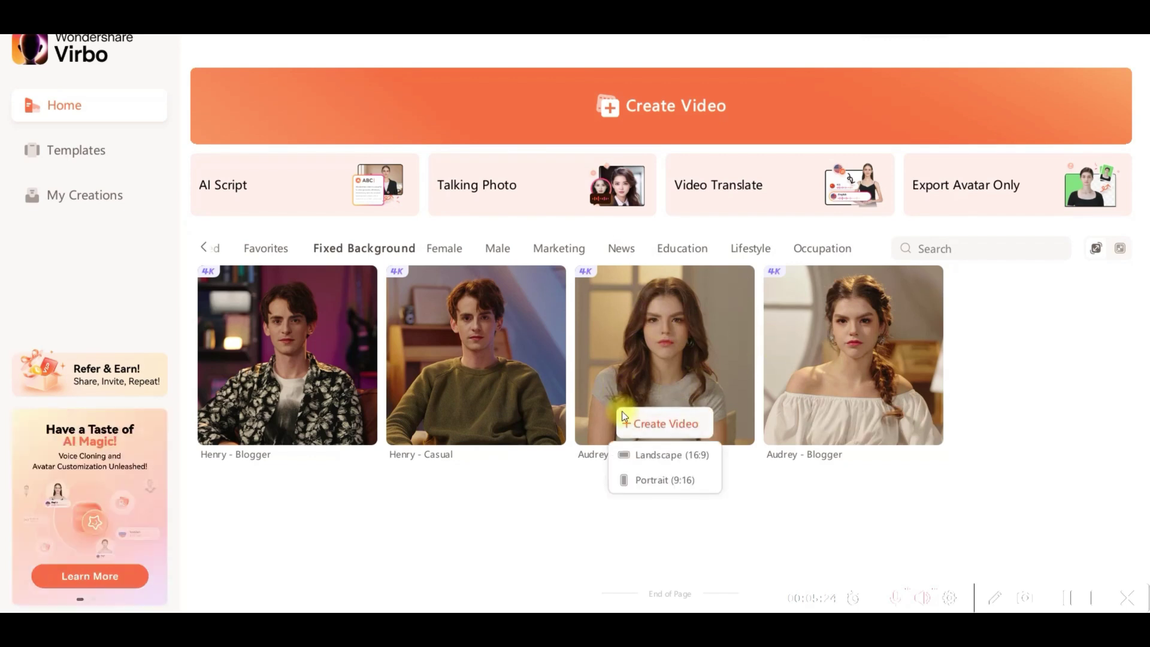
click(663, 423)
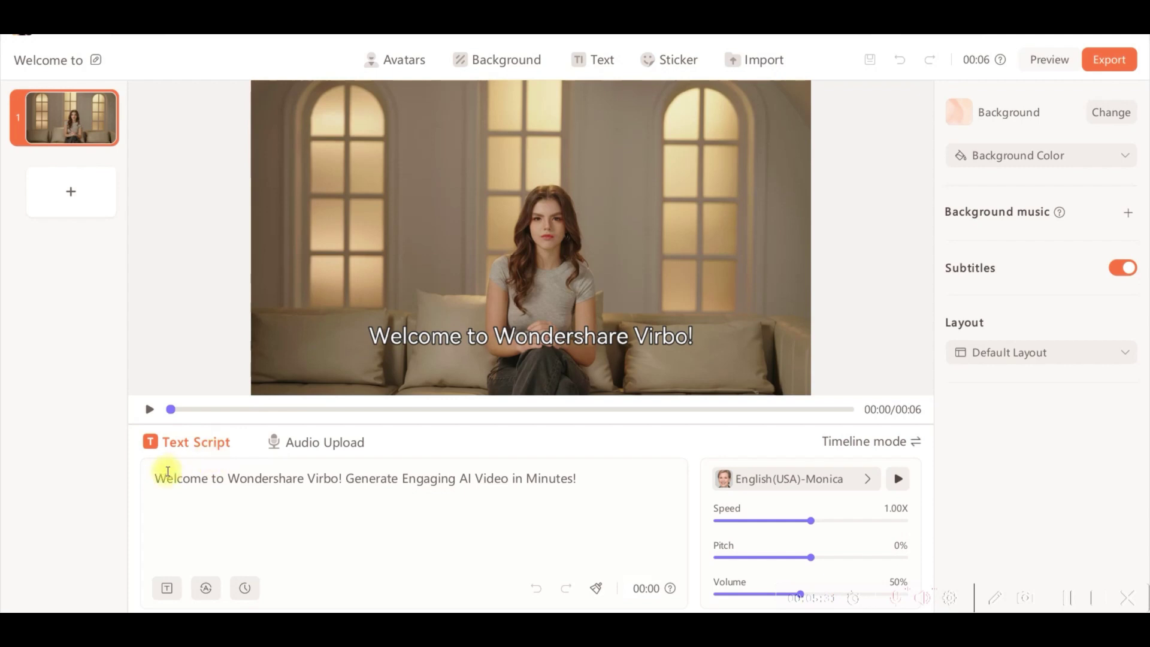
Look at the audio upload options, and replace the default text script with the copied promotional script starting "Ready to transform".
click(316, 445)
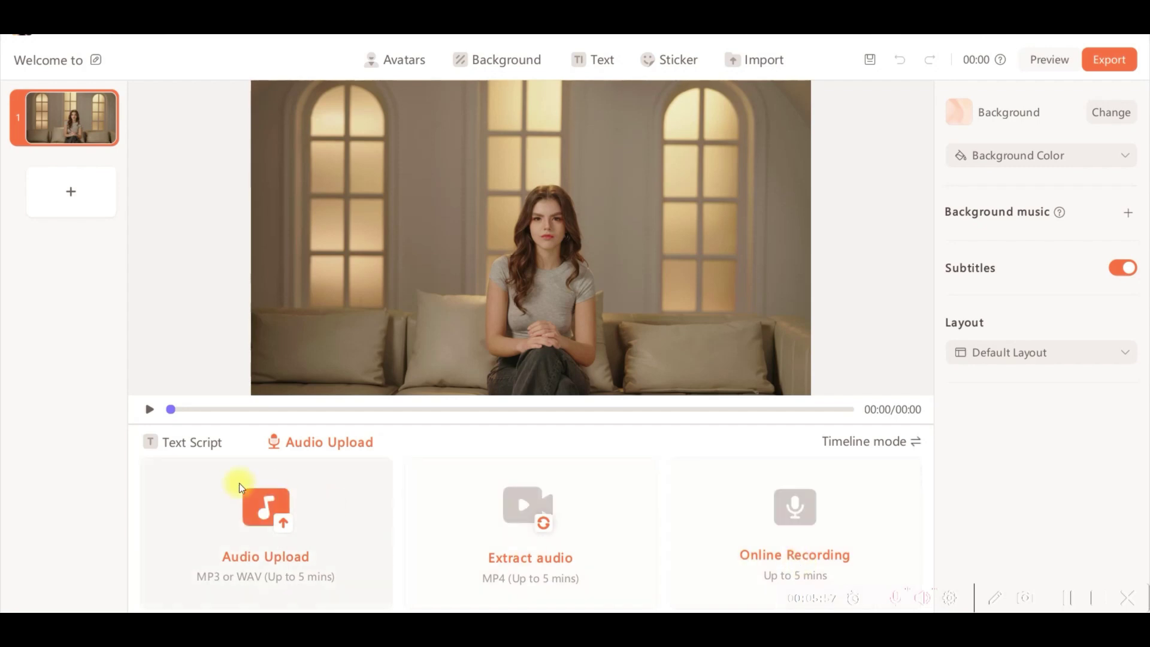
click(191, 443)
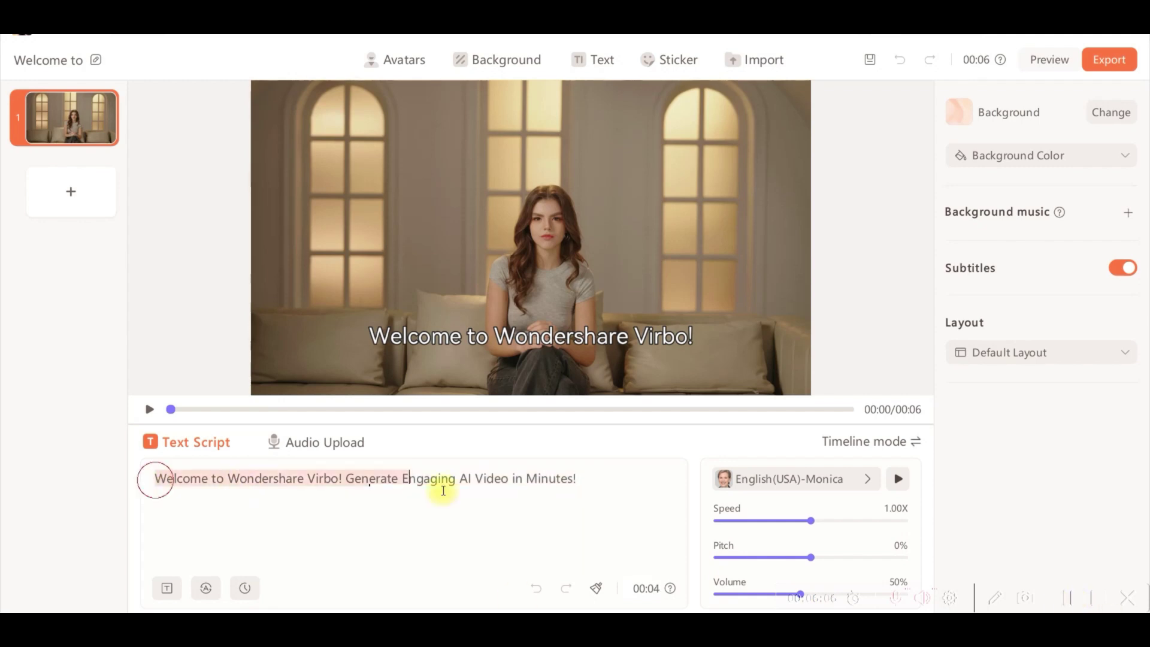
key(ctrl+v)
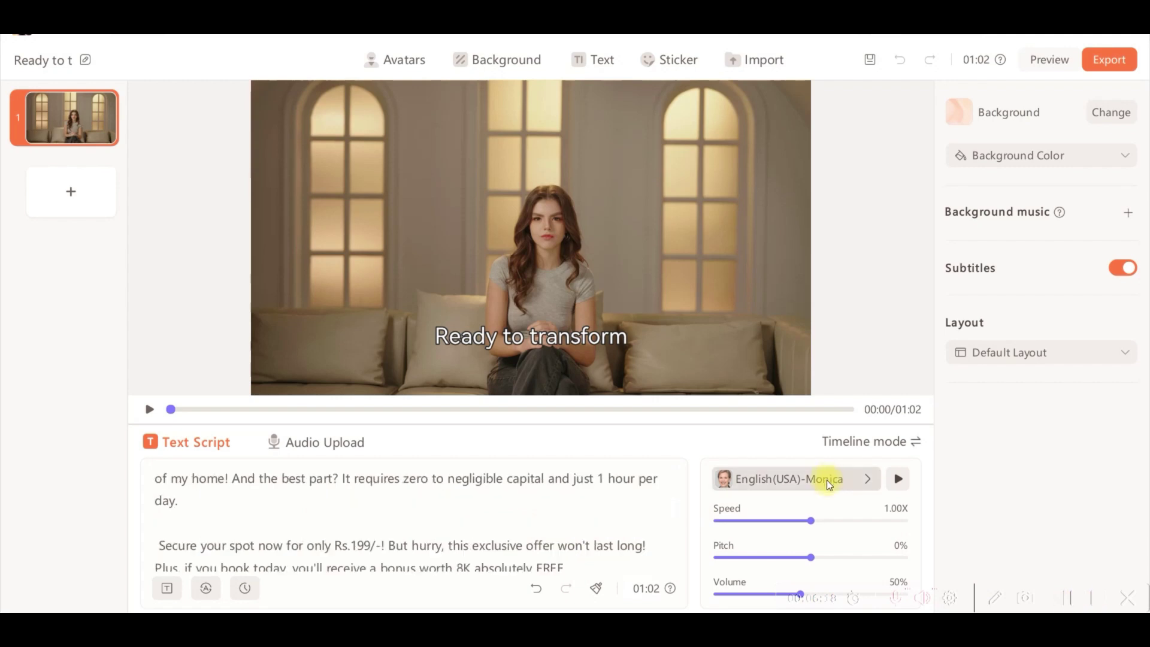
Filter the voiceover library by English language, Female gender and the Ads scene.
click(826, 479)
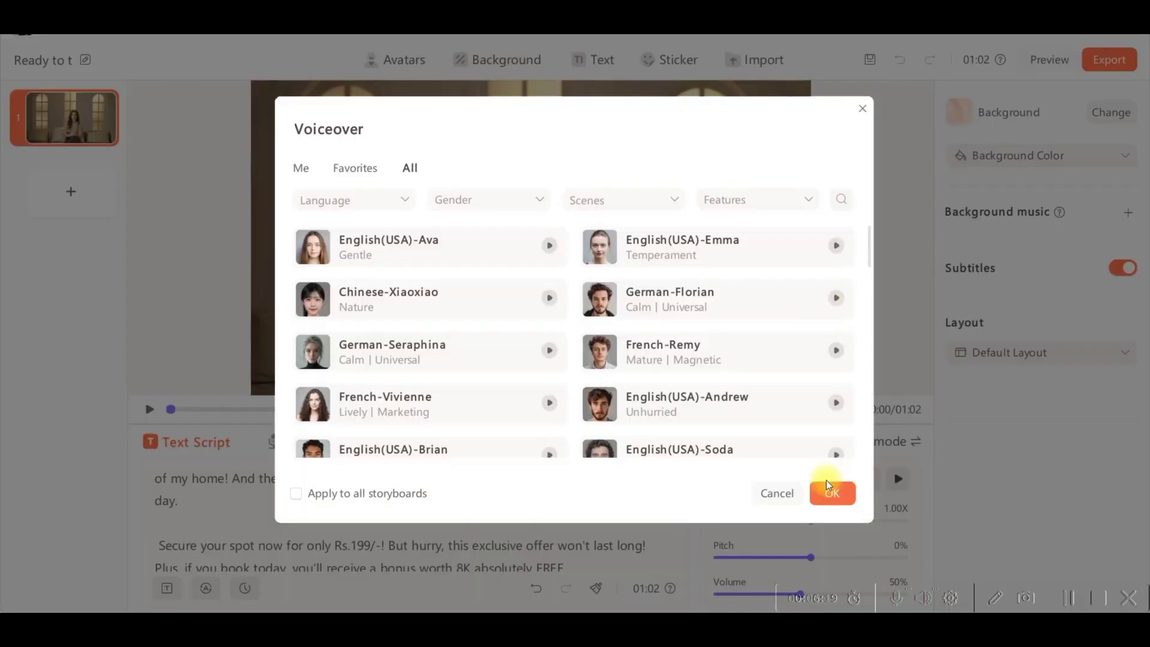
click(862, 108)
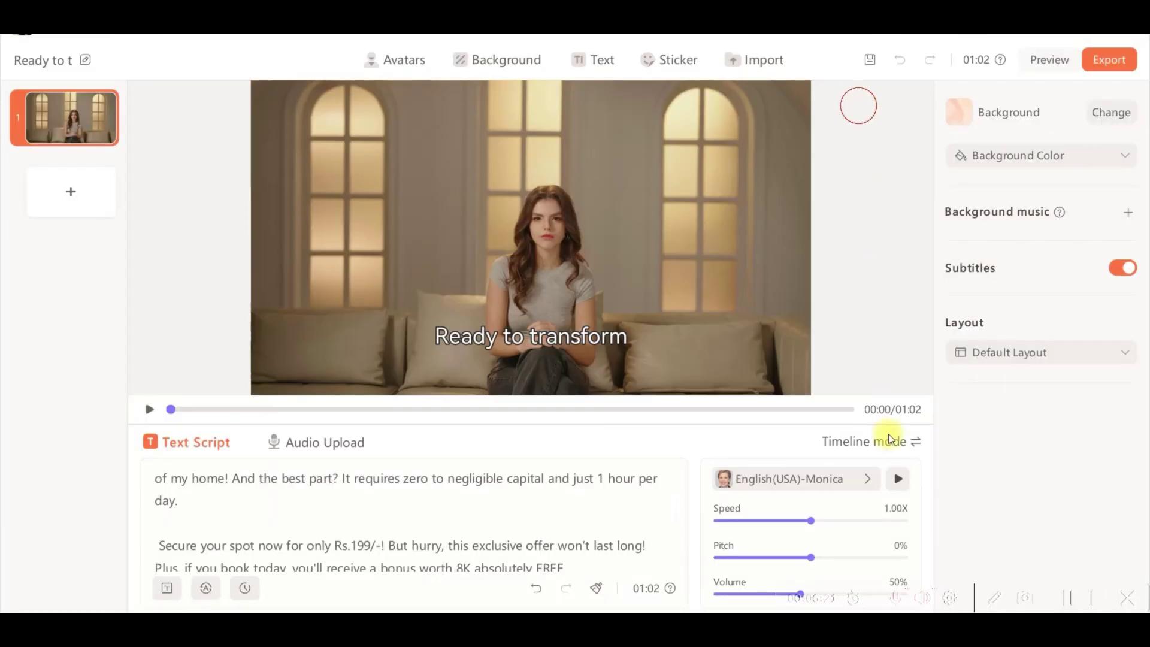
click(808, 479)
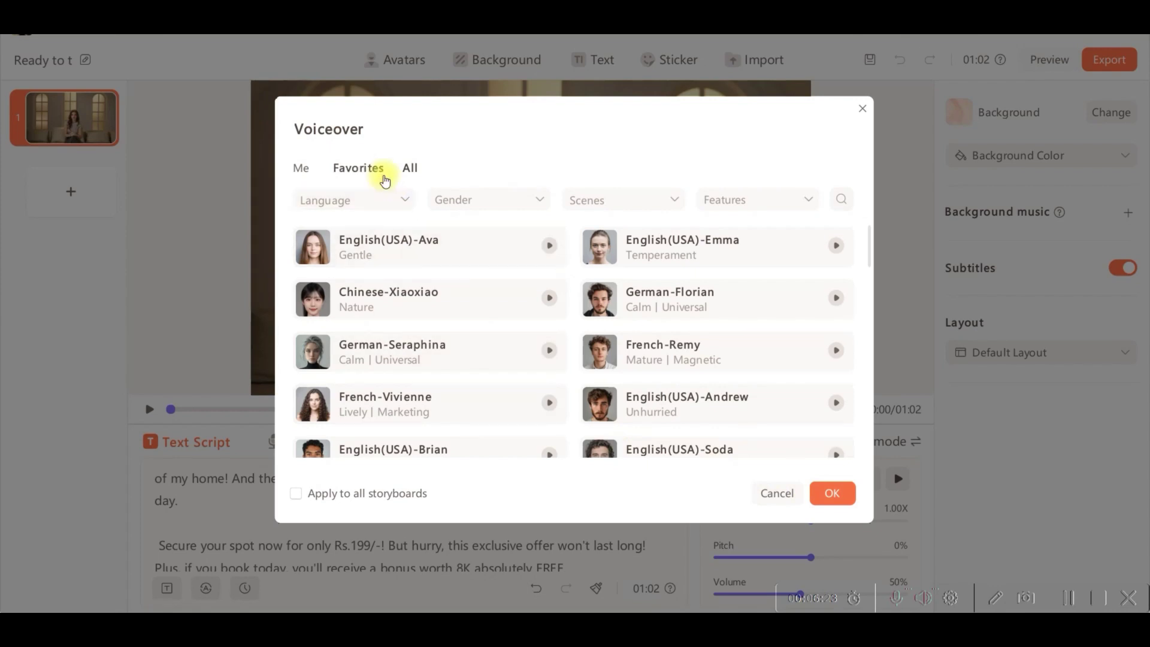
click(394, 211)
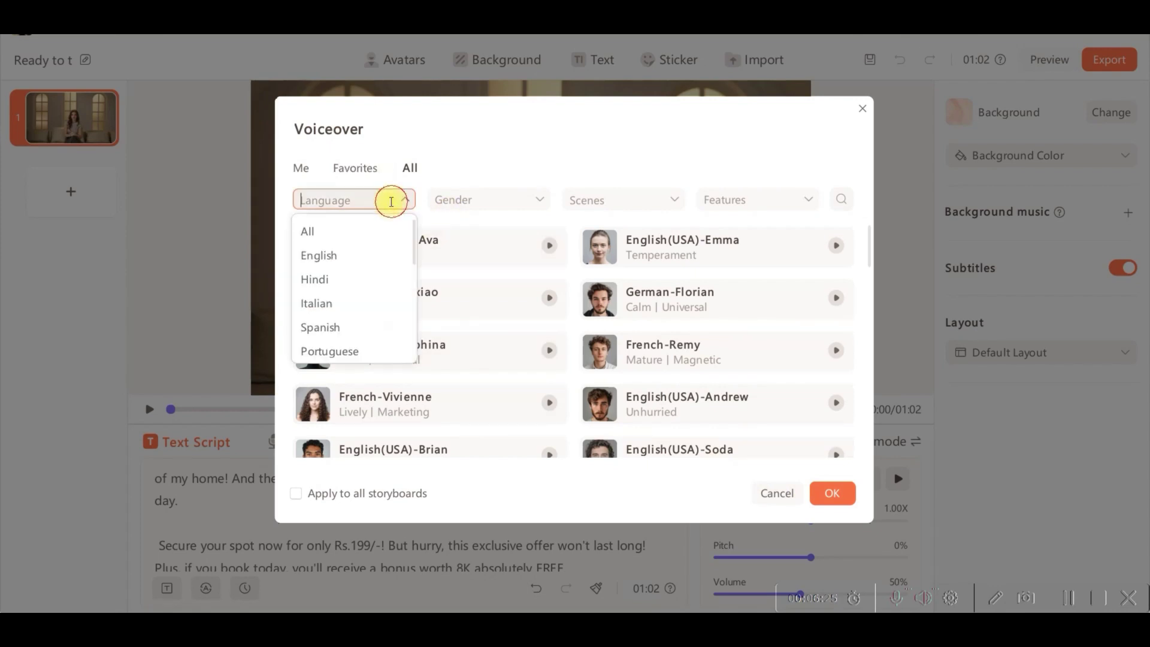
click(343, 256)
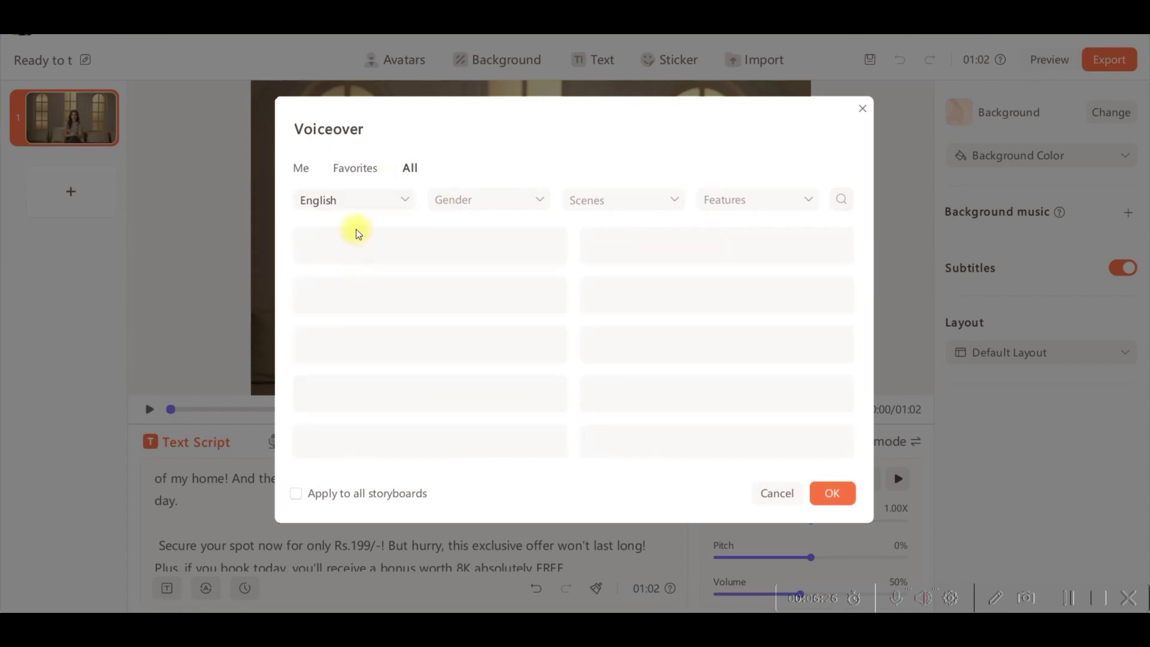
click(465, 202)
click(454, 279)
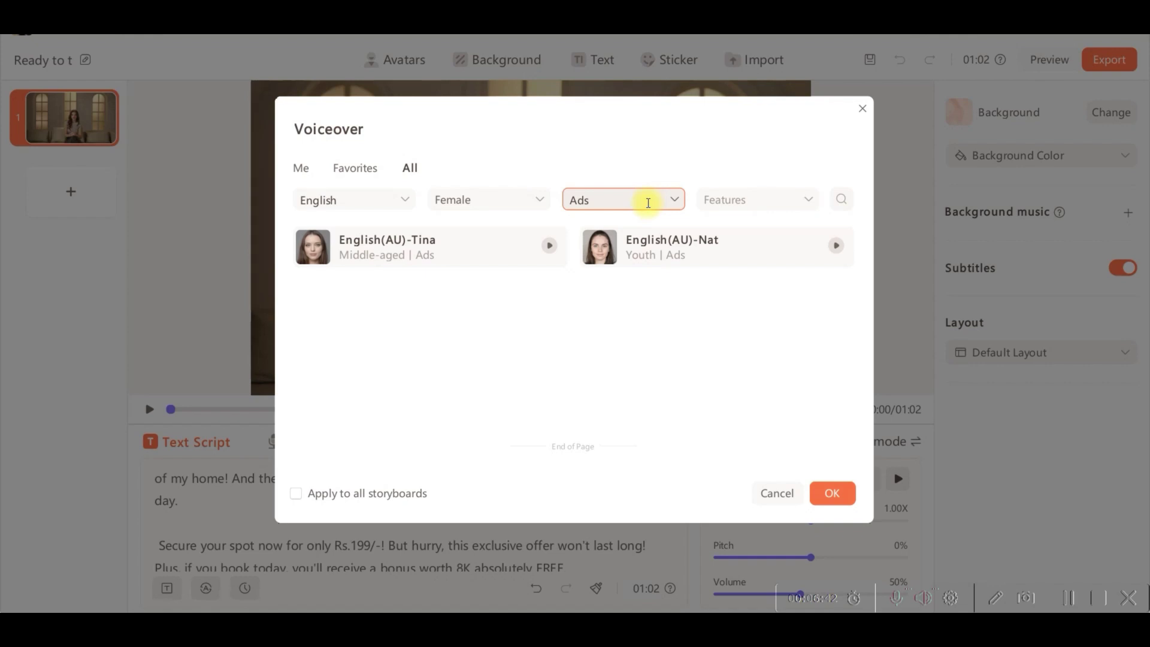
click(645, 200)
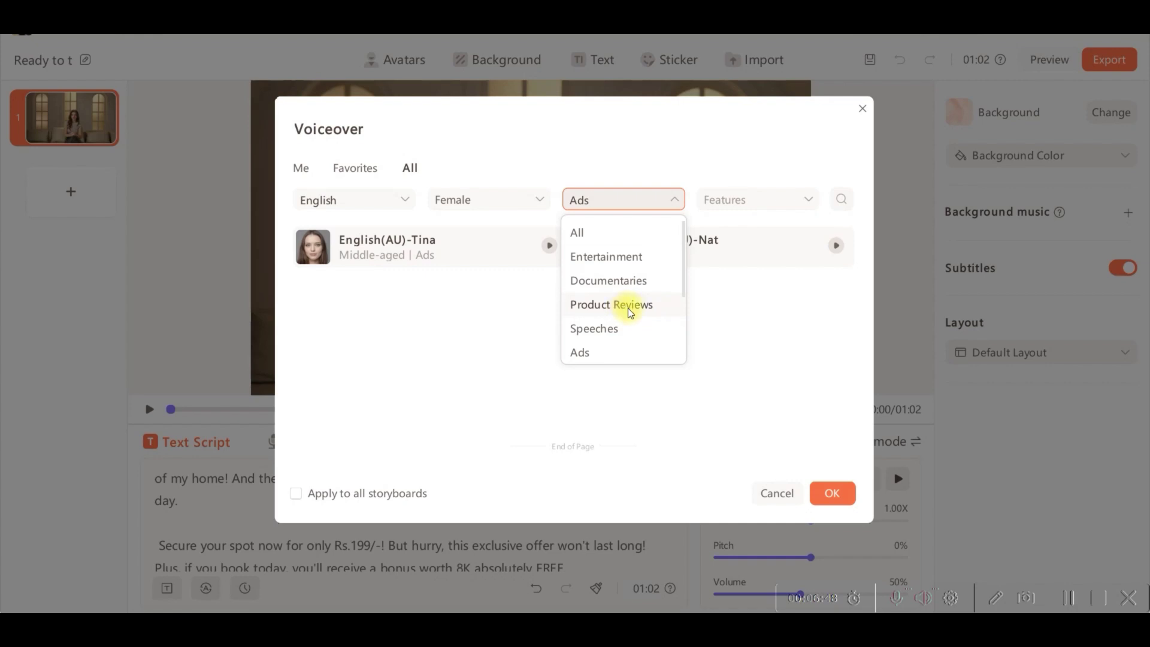
click(603, 358)
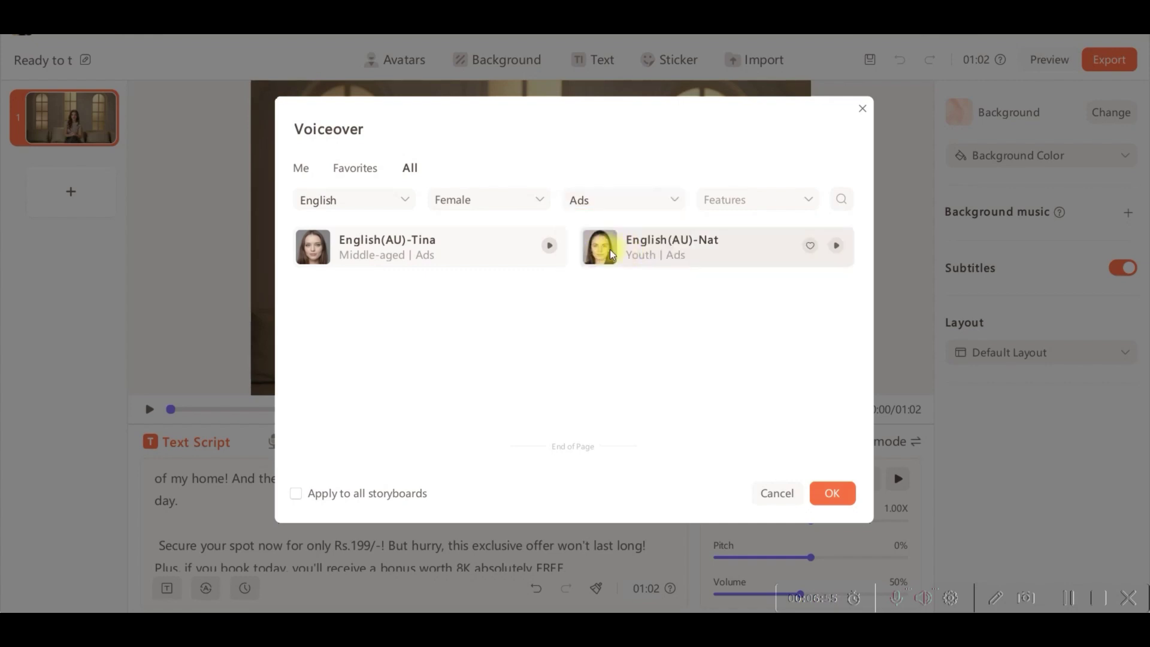
Add the English(AU)-Nat voice to the favorites and apply it as the video's voiceover.
click(810, 245)
click(739, 250)
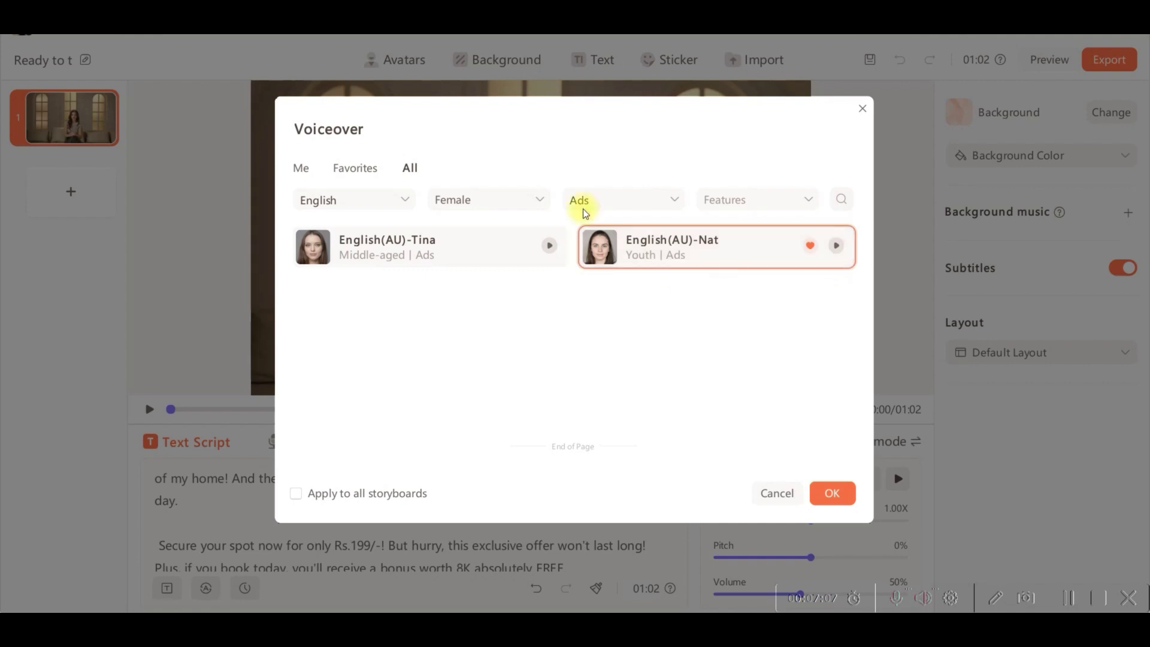
click(831, 494)
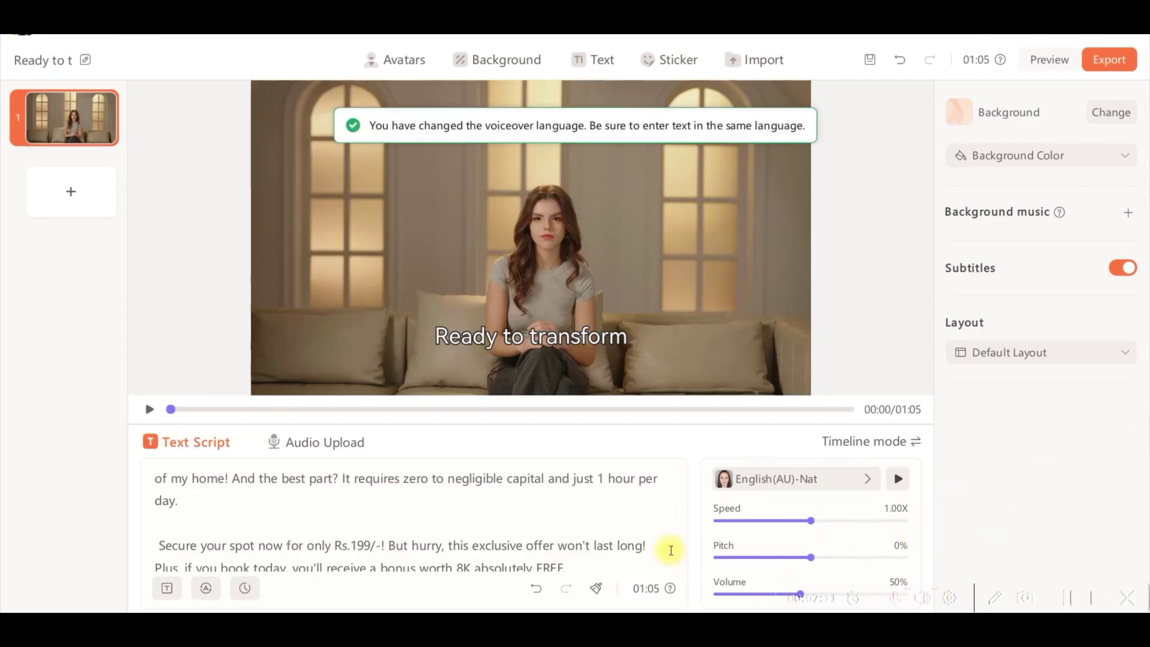
Look at the target languages offered by AI Translation for the script, and close it without translating.
scroll(208, 596, down, 1)
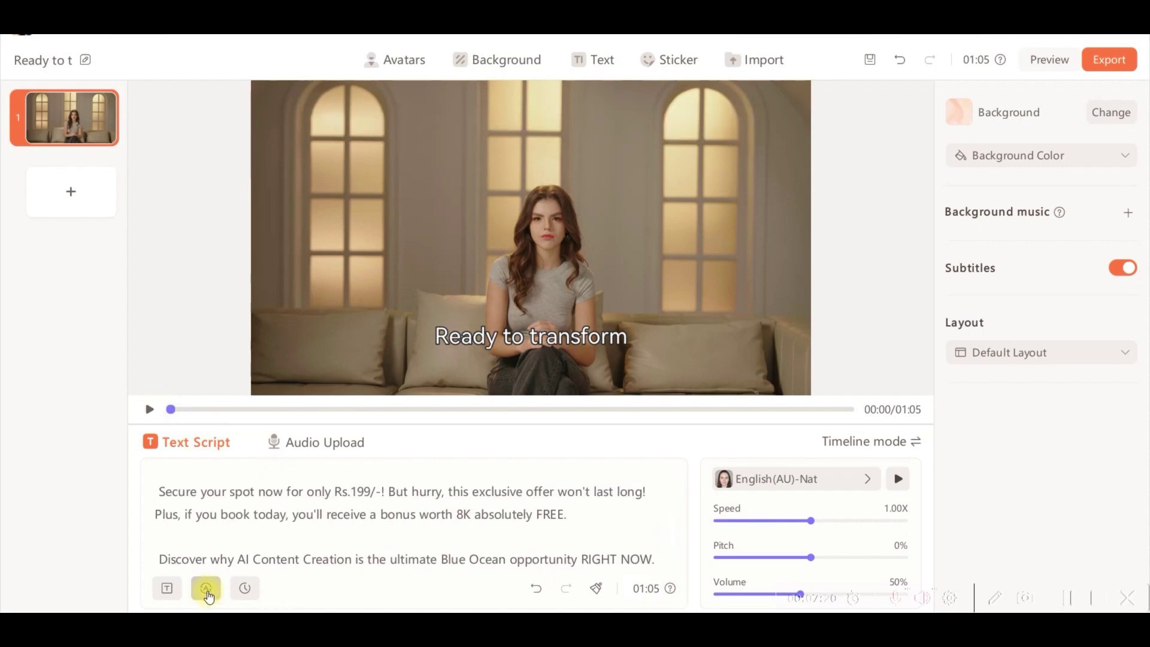
click(206, 589)
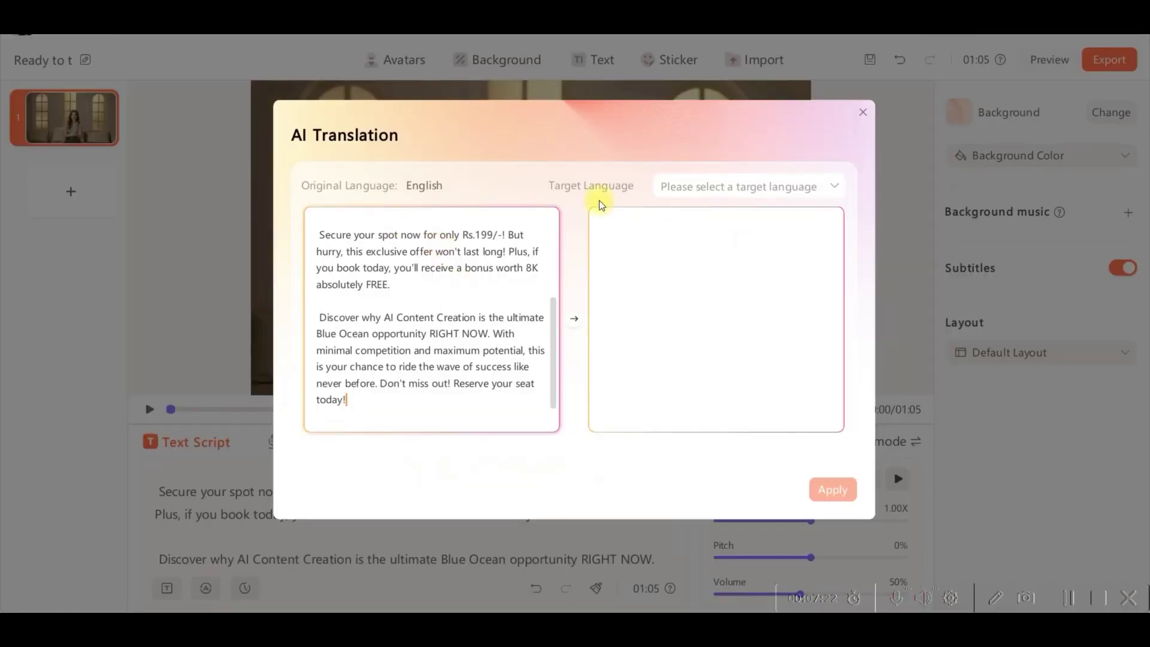
click(764, 188)
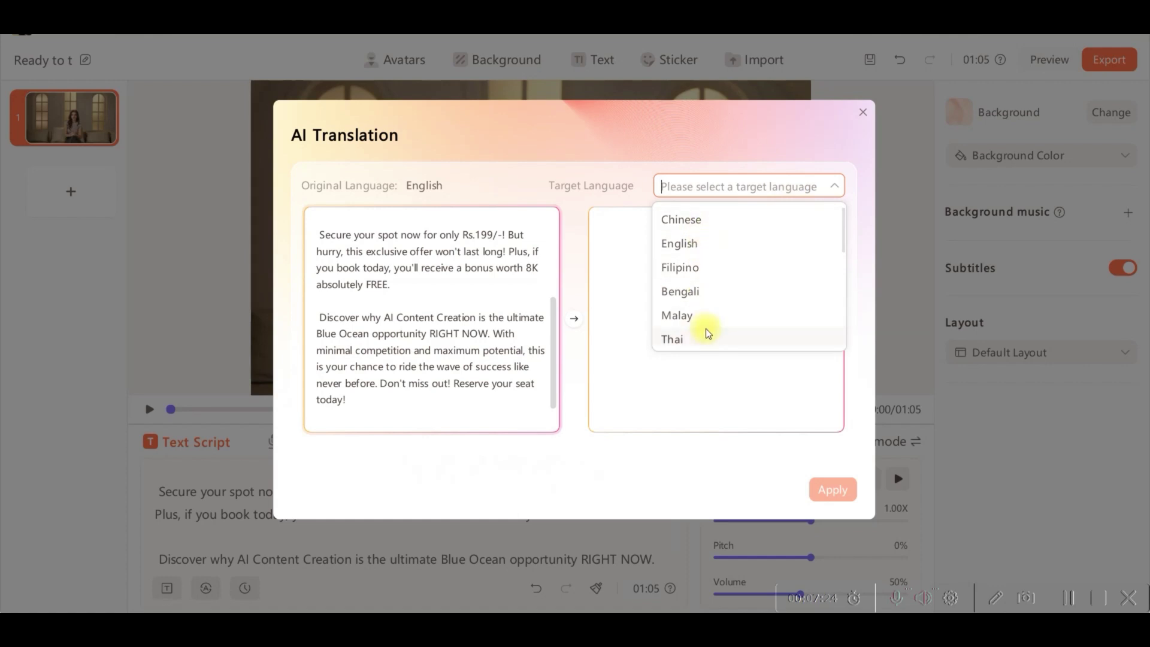
click(993, 429)
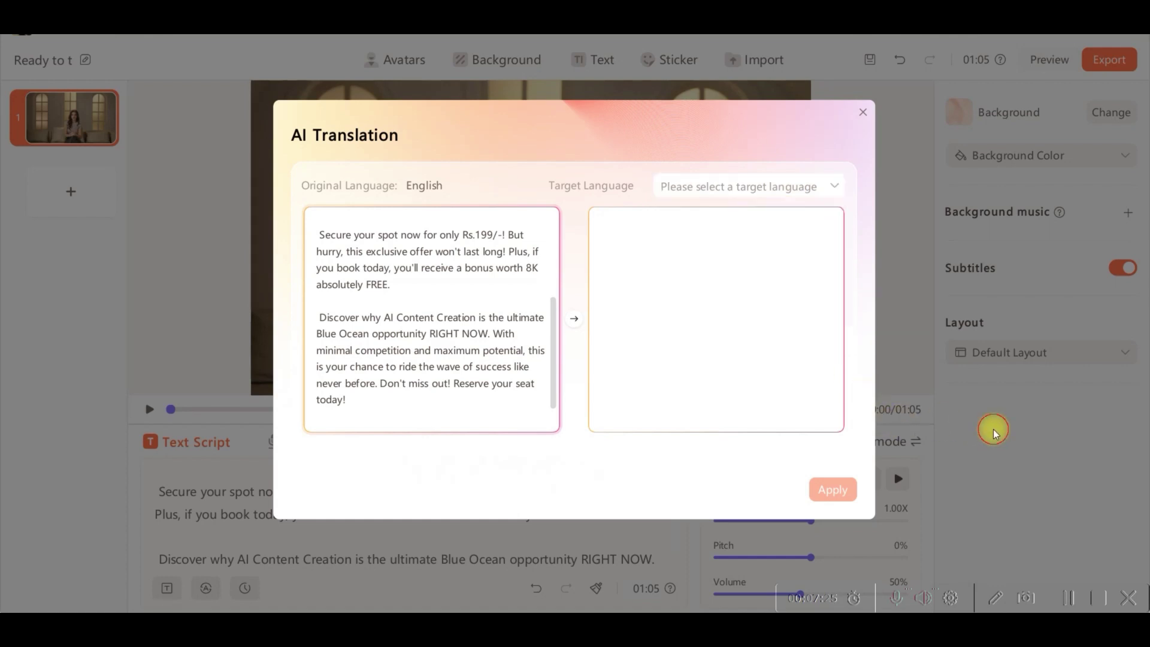
click(862, 113)
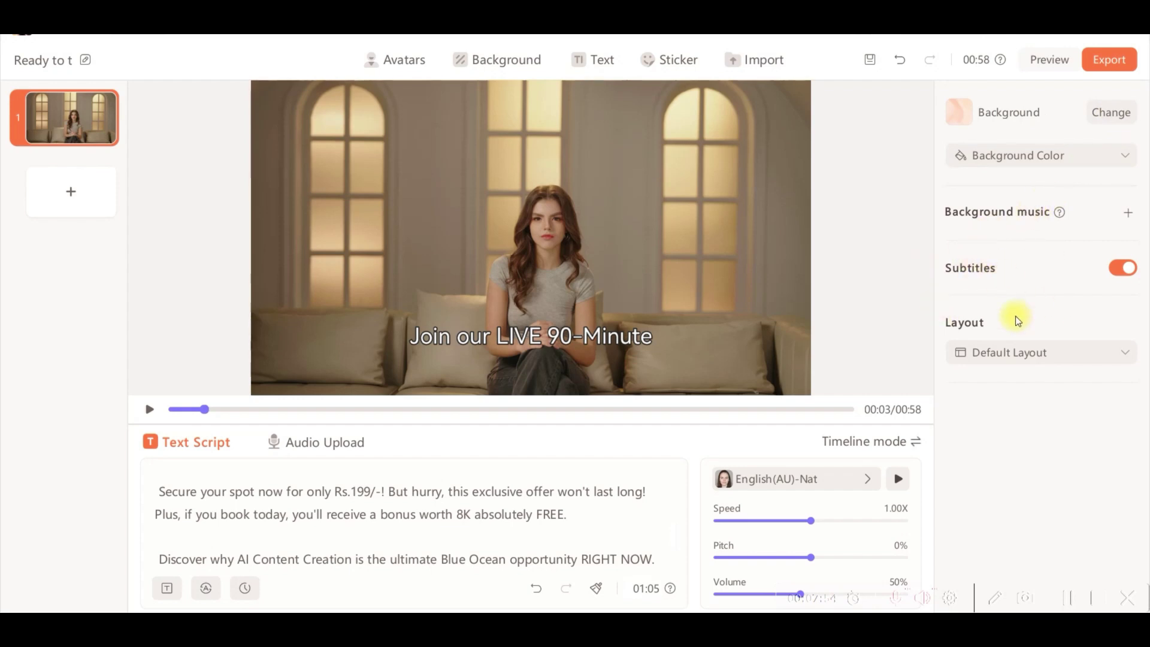
Change the scene layout to the one with a picture area beside the avatar.
click(1018, 349)
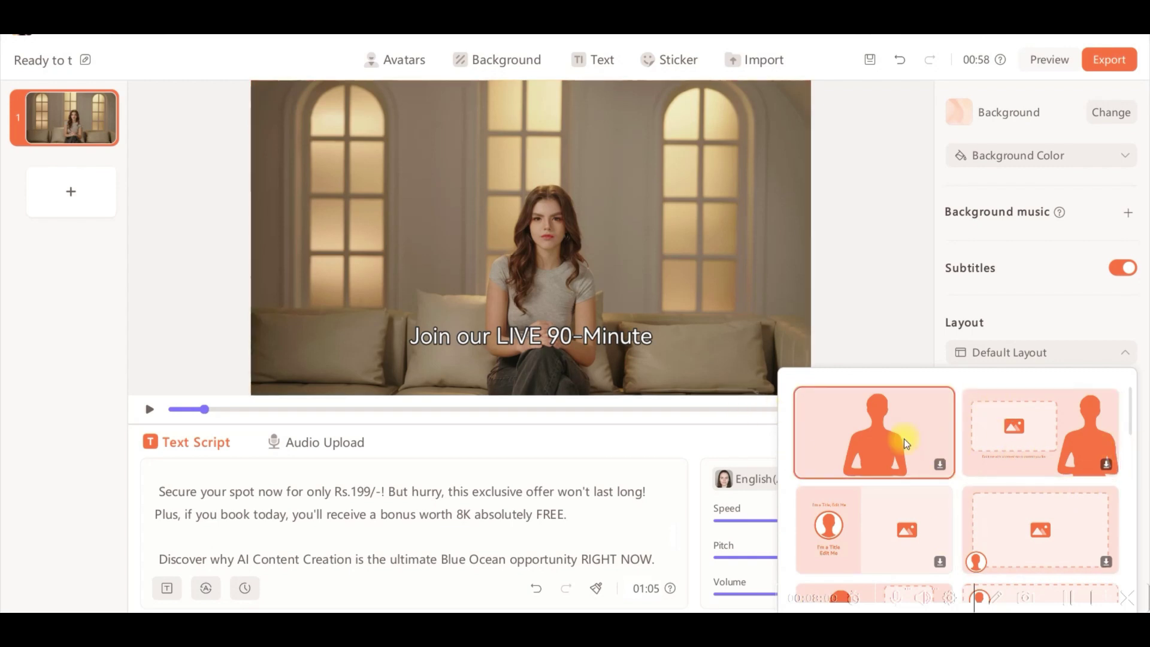
scroll(905, 441, down, 3)
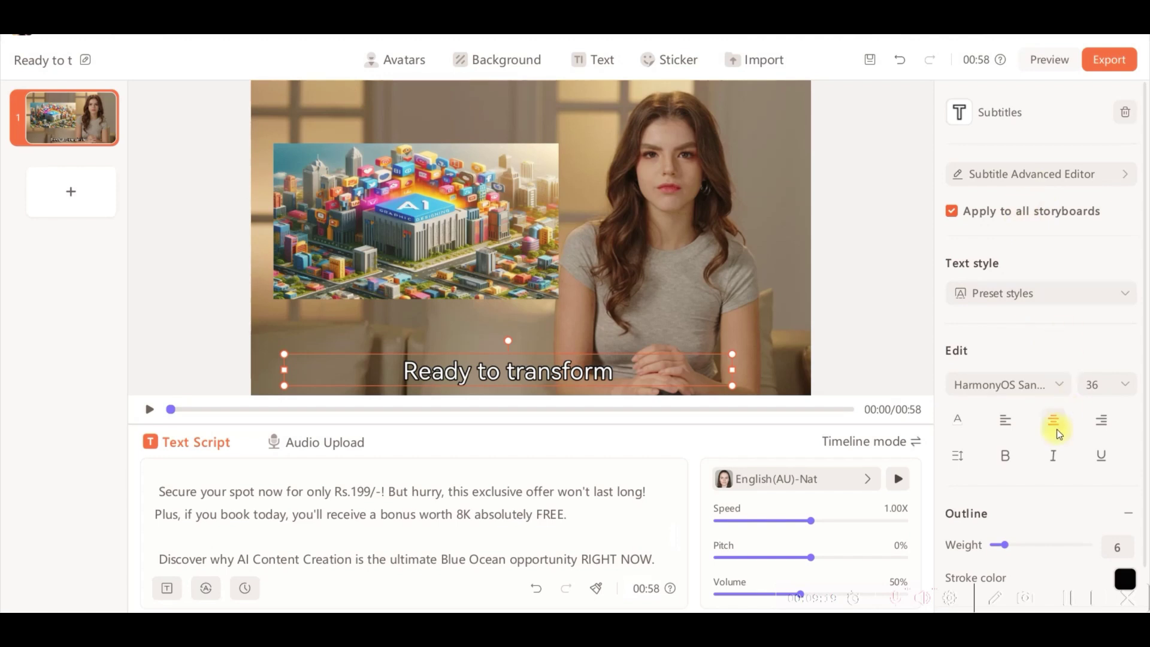
Make the subtitles bold and set their font to RacingSansOne.
click(1008, 458)
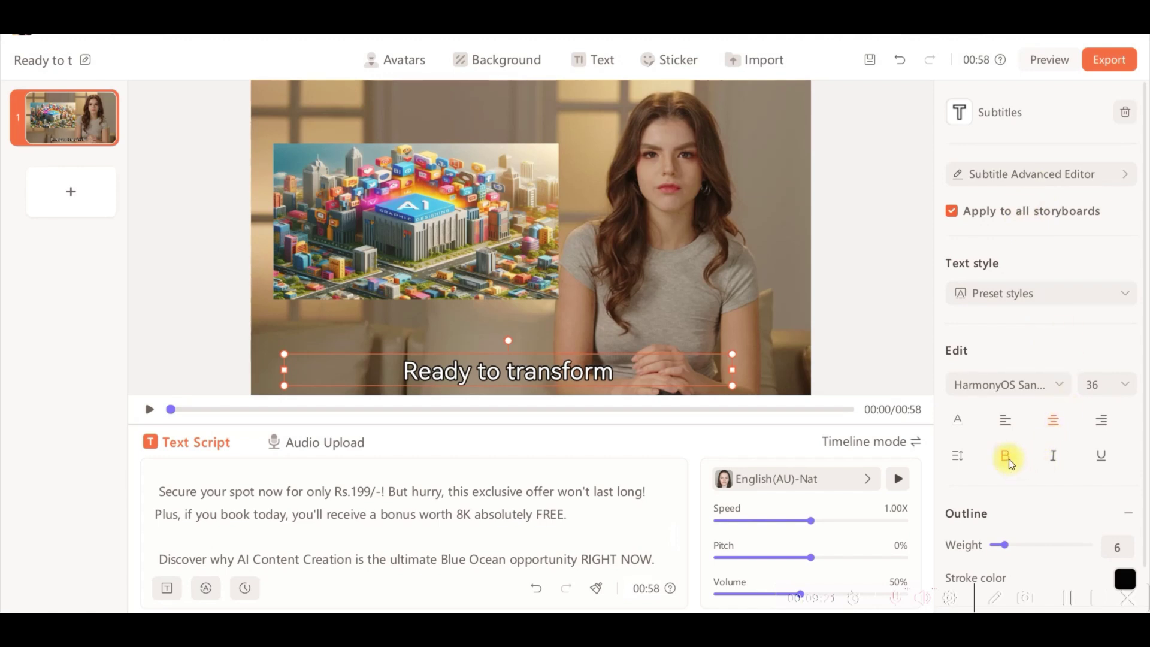
click(1021, 387)
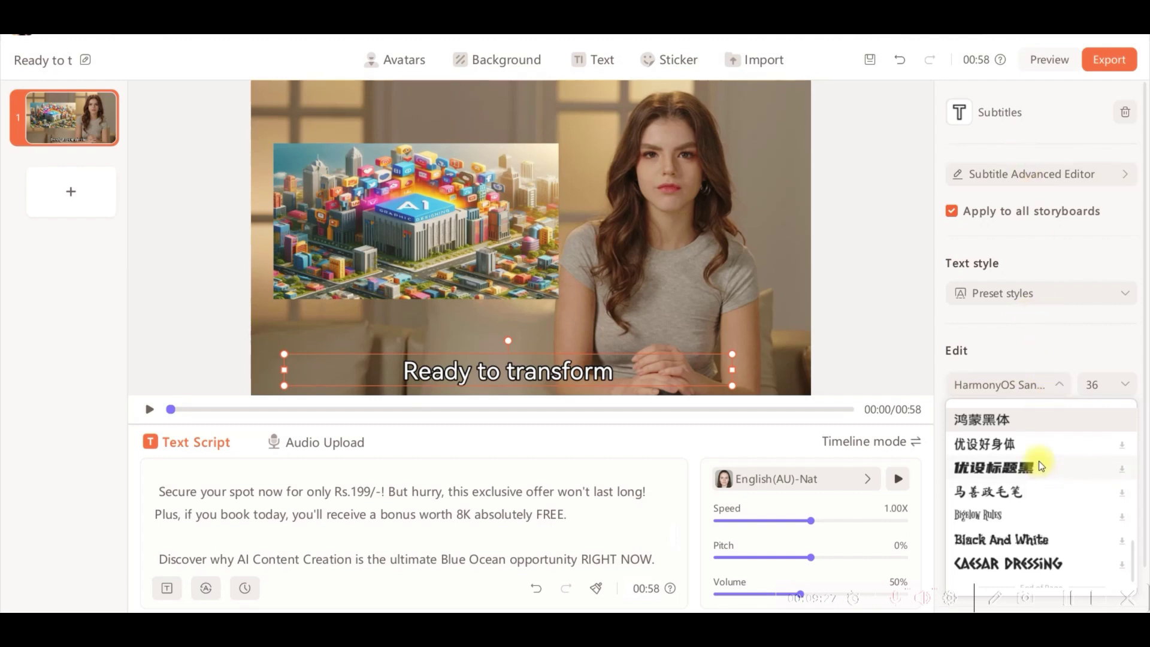
scroll(1039, 461, down, 1)
scroll(1033, 491, down, 5)
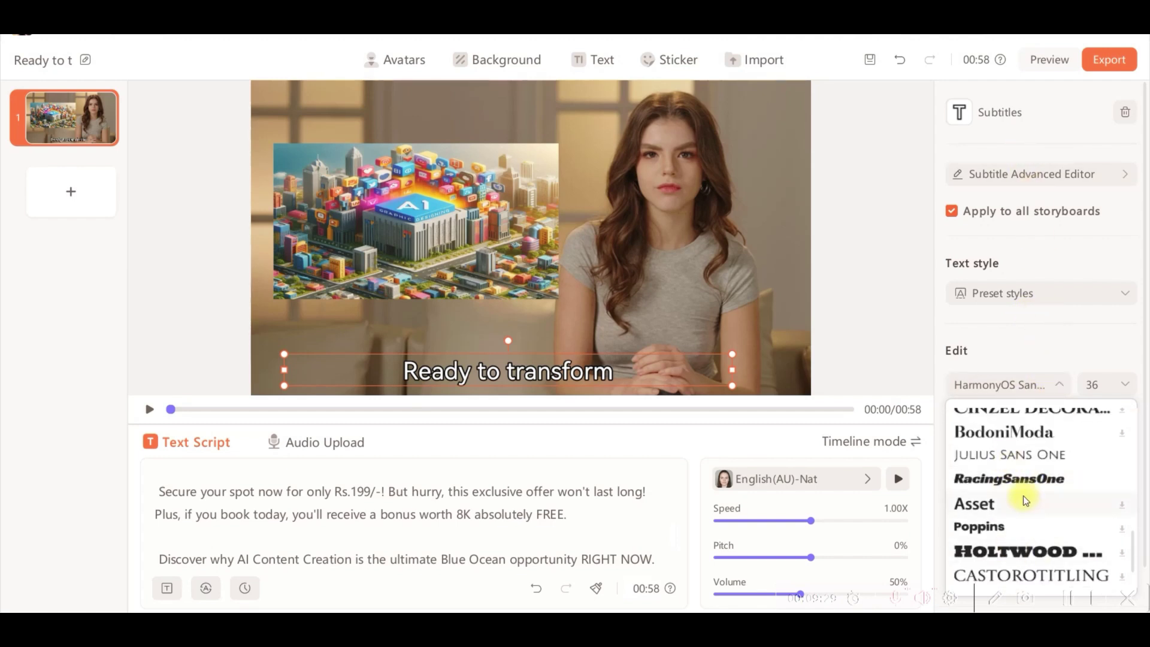
click(1026, 479)
scroll(1036, 360, down, 1)
Apply the multicolored preset font style, third in the first row, to the subtitles.
click(1047, 246)
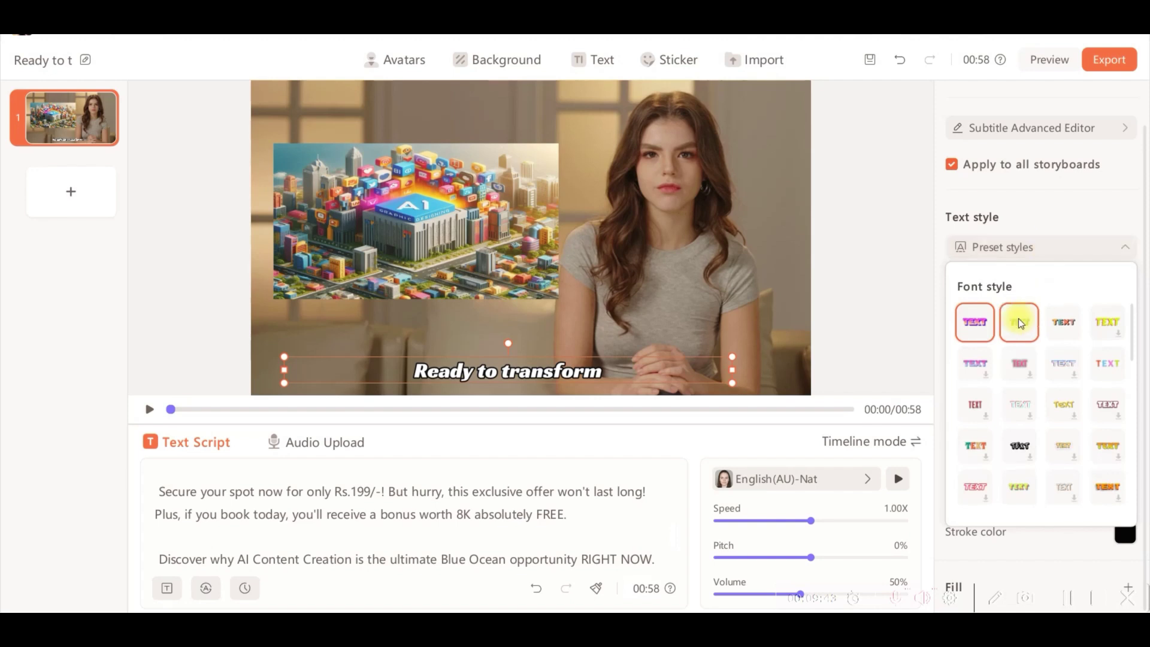
click(1122, 246)
click(1069, 321)
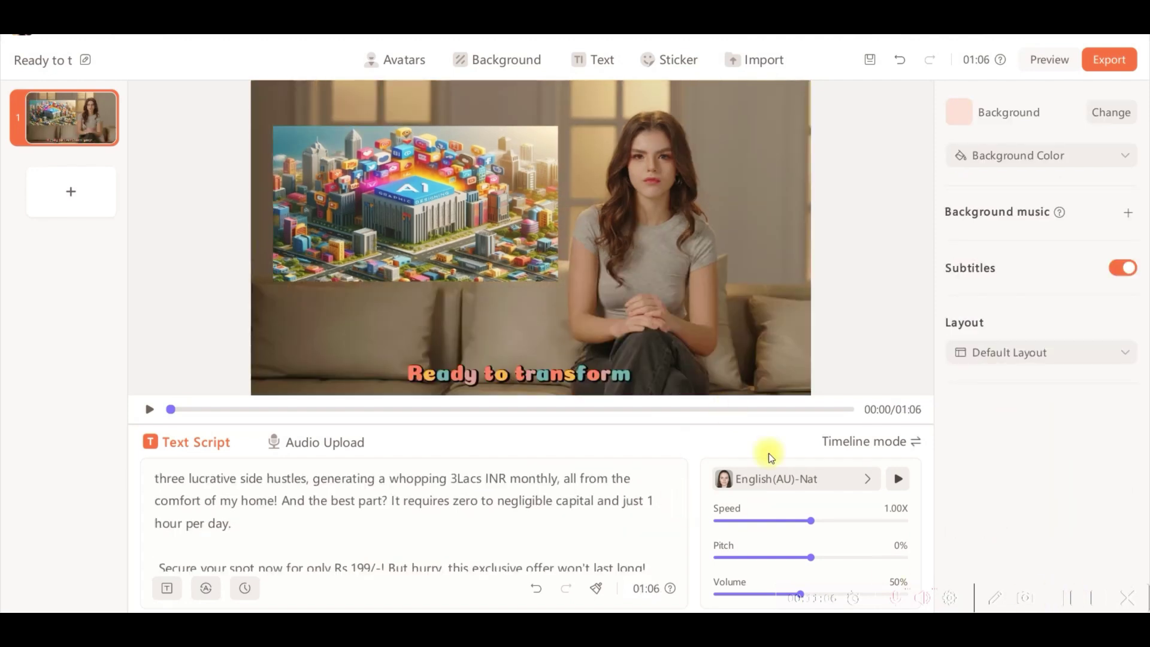
Export the finished avatar video in 4K resolution.
click(1108, 58)
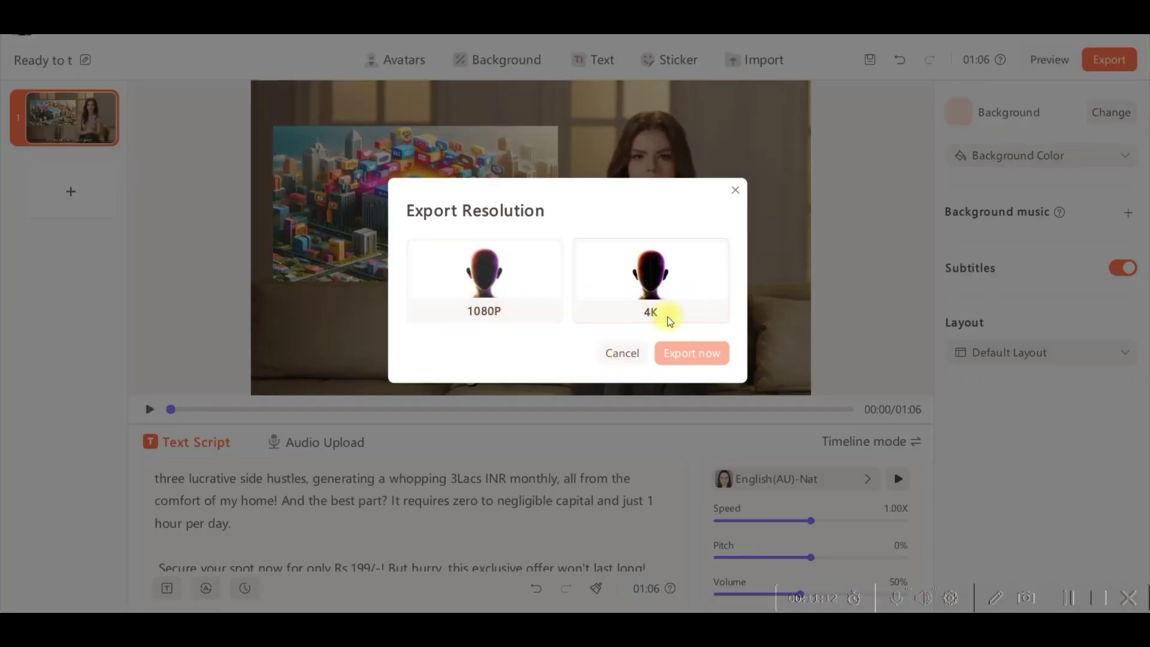
click(678, 287)
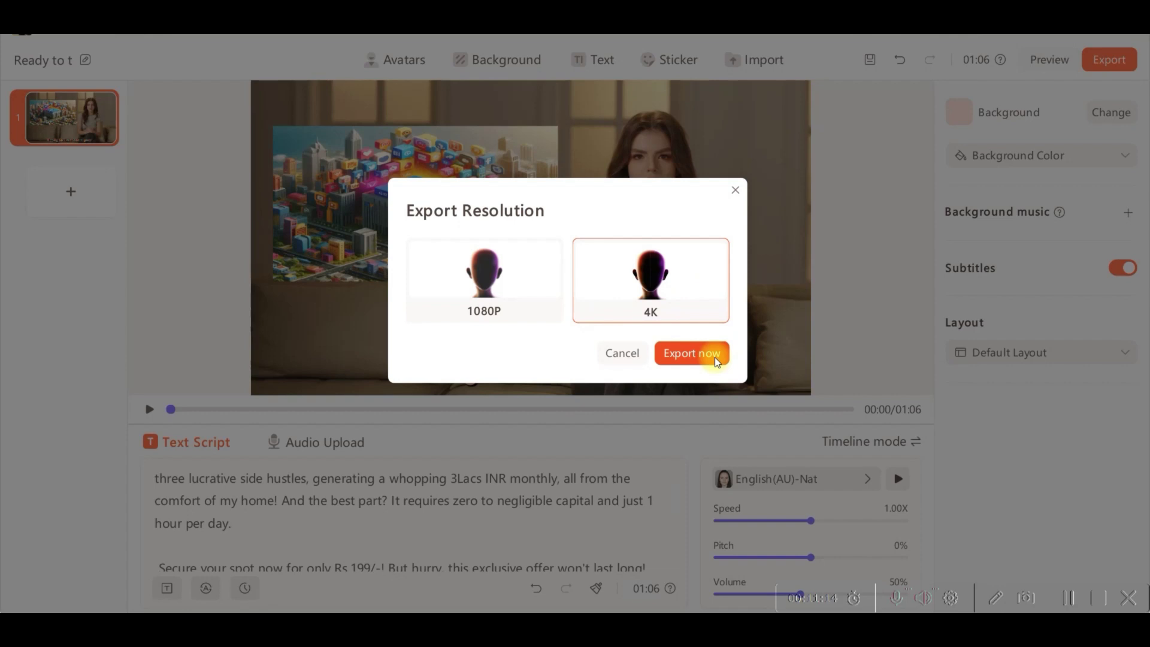
click(714, 357)
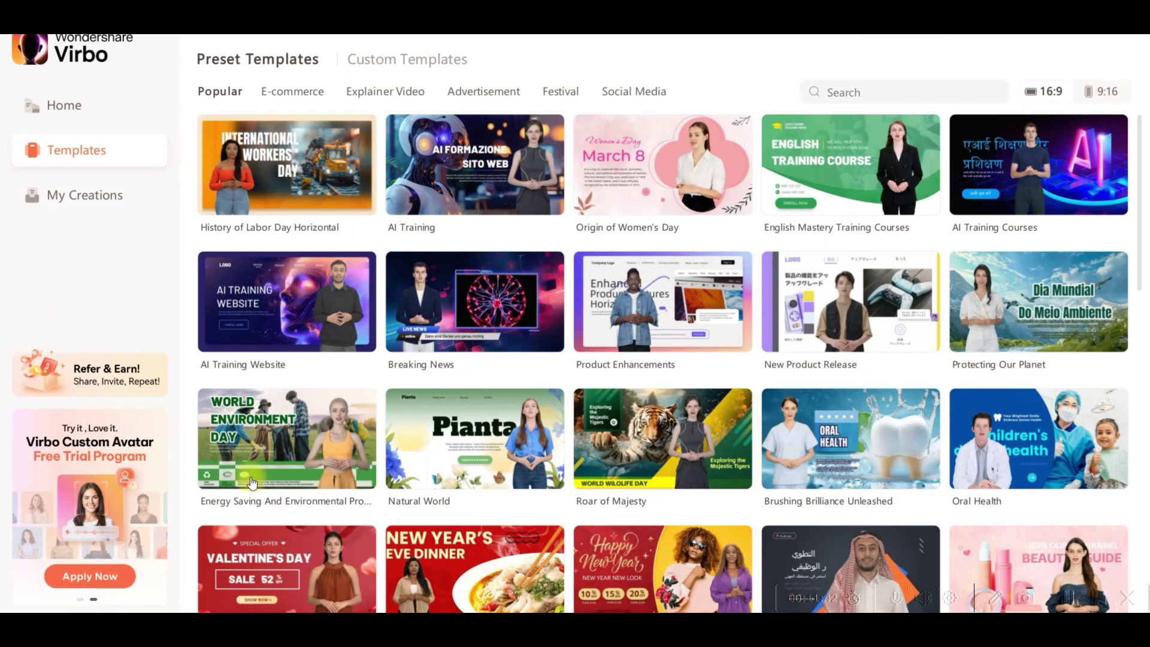
Look through the E-commerce preset templates and return to the Popular category.
click(292, 91)
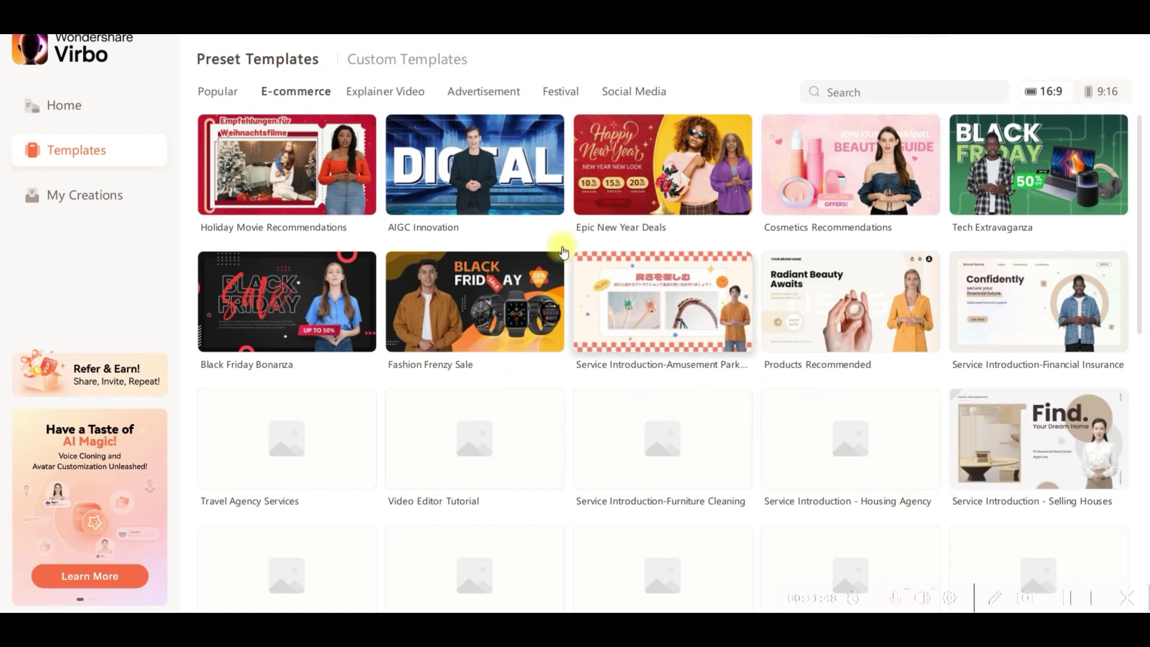
scroll(1078, 404, down, 2)
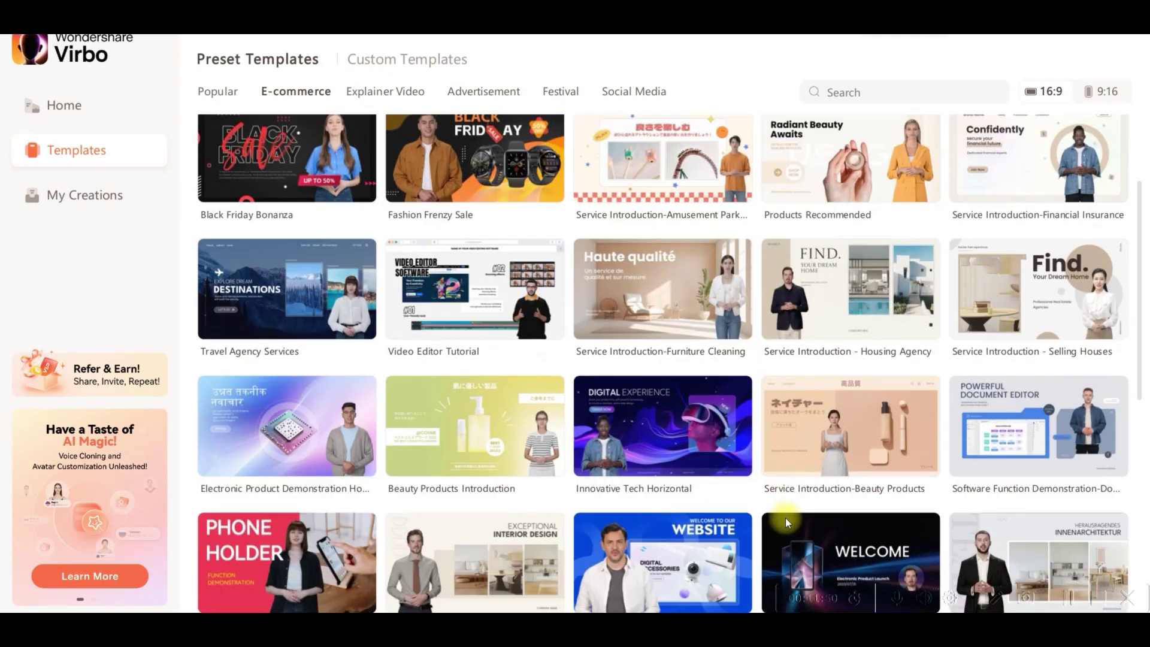
scroll(1042, 462, down, 2)
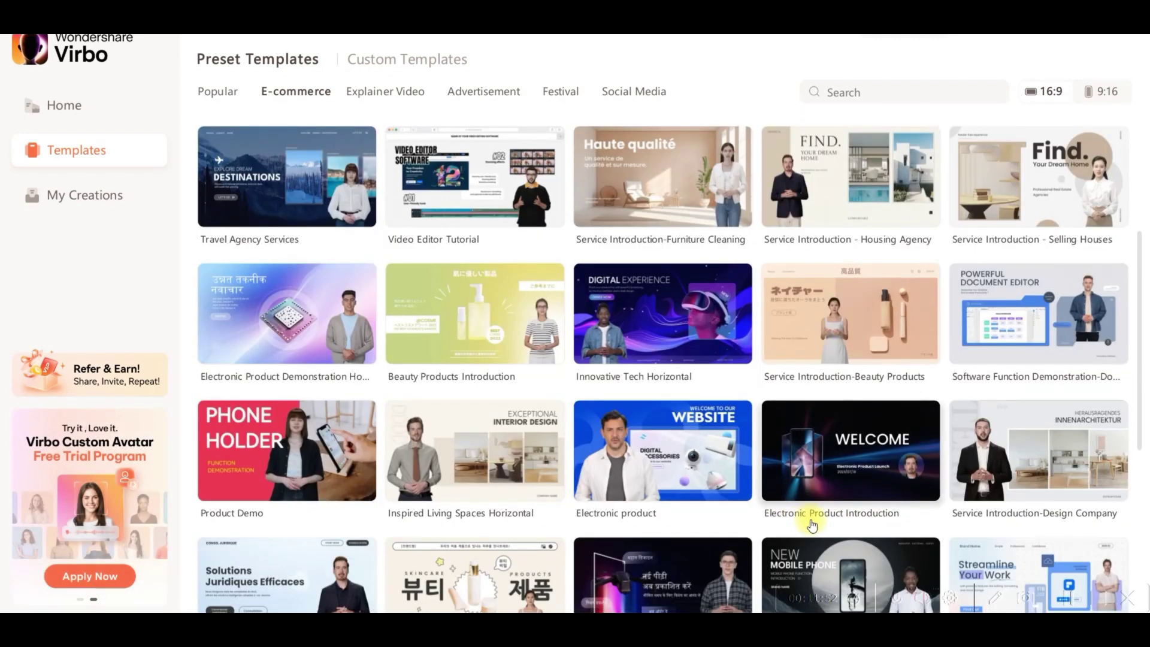
scroll(647, 345, up, 2)
click(223, 91)
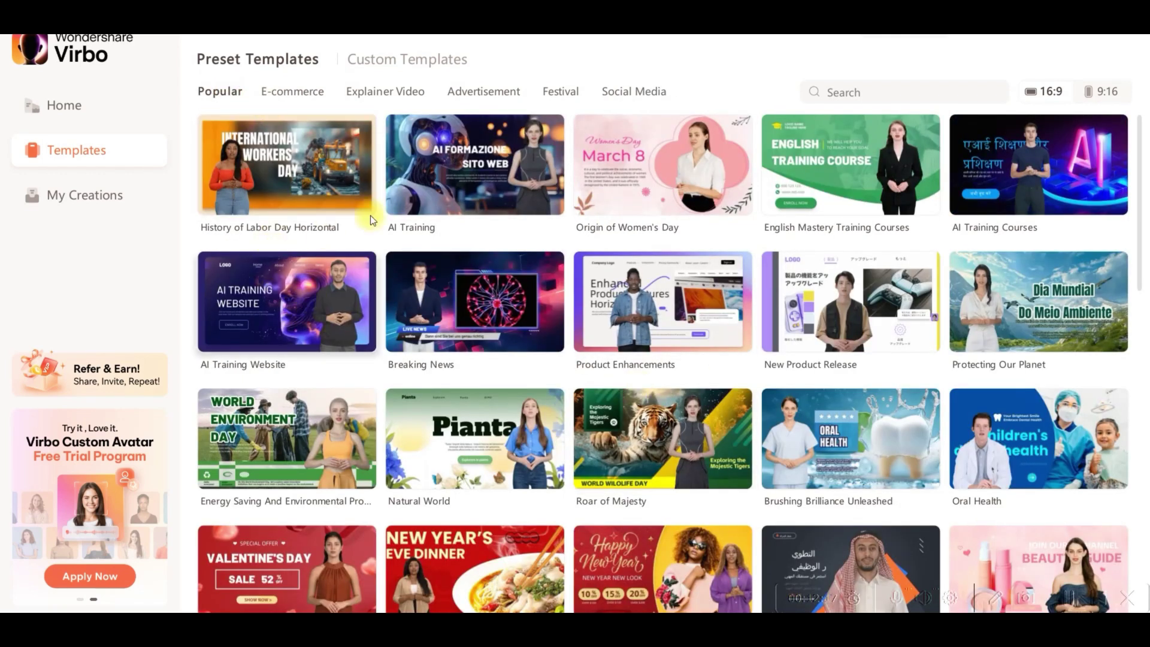
Preview the AI Training Website template and create a video from it.
click(330, 313)
click(233, 463)
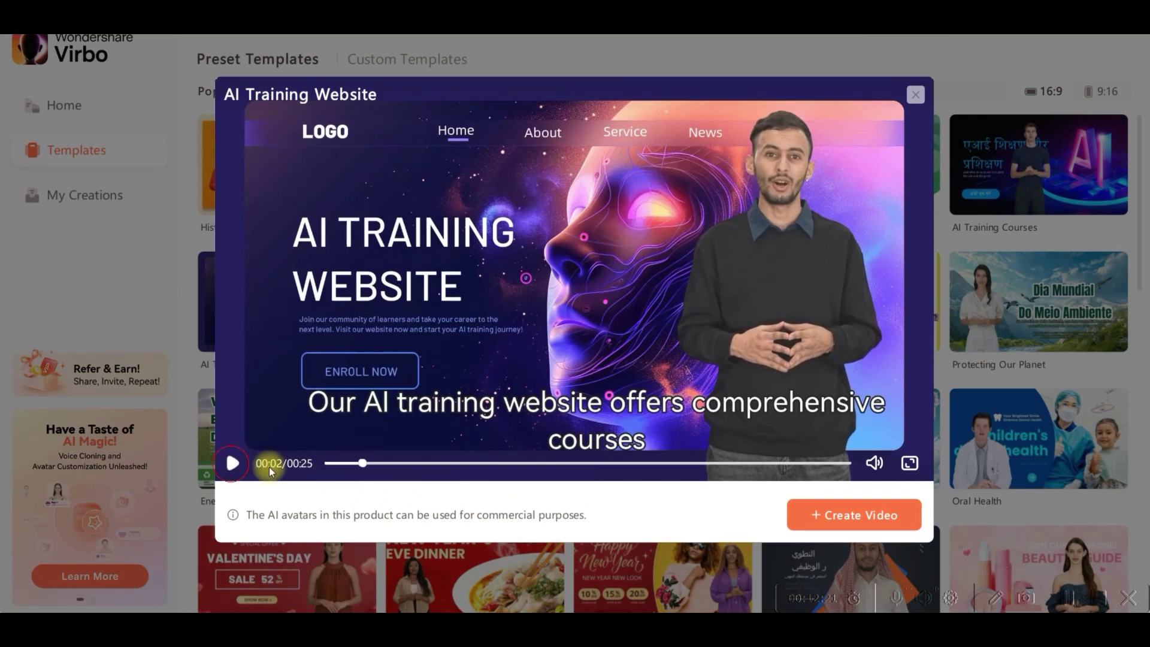
click(883, 513)
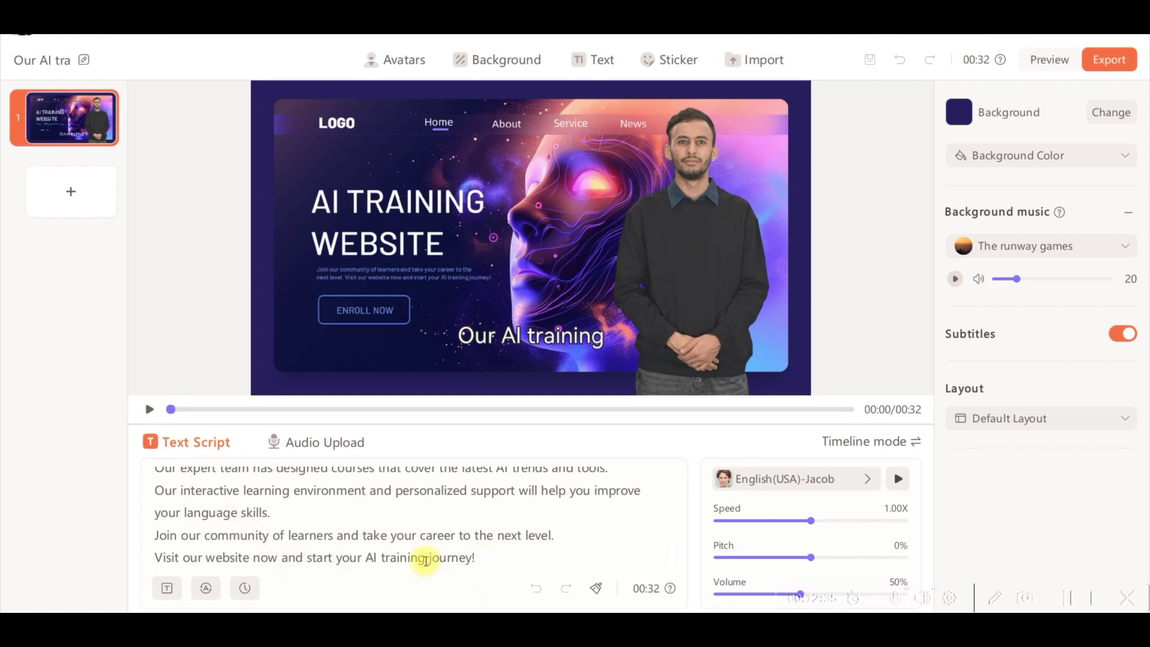
Replace the template script with the "Ready to transform" script, and swap the avatar for the woman in the lilac dress, moved slightly right.
scroll(295, 515, up, 3)
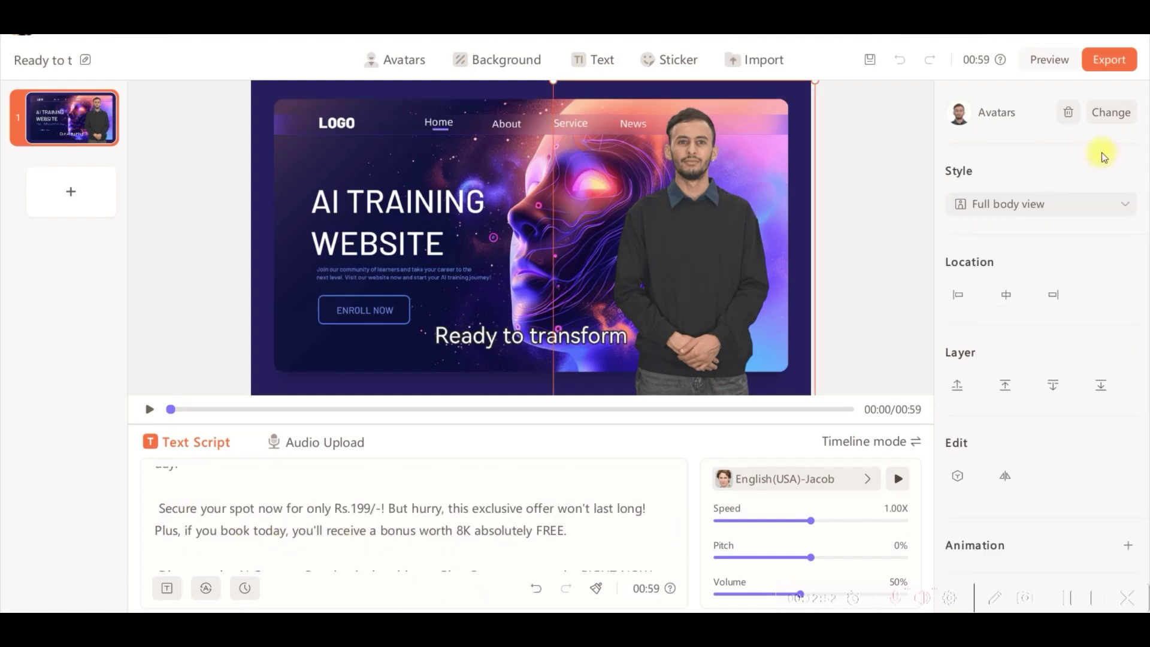
click(1106, 114)
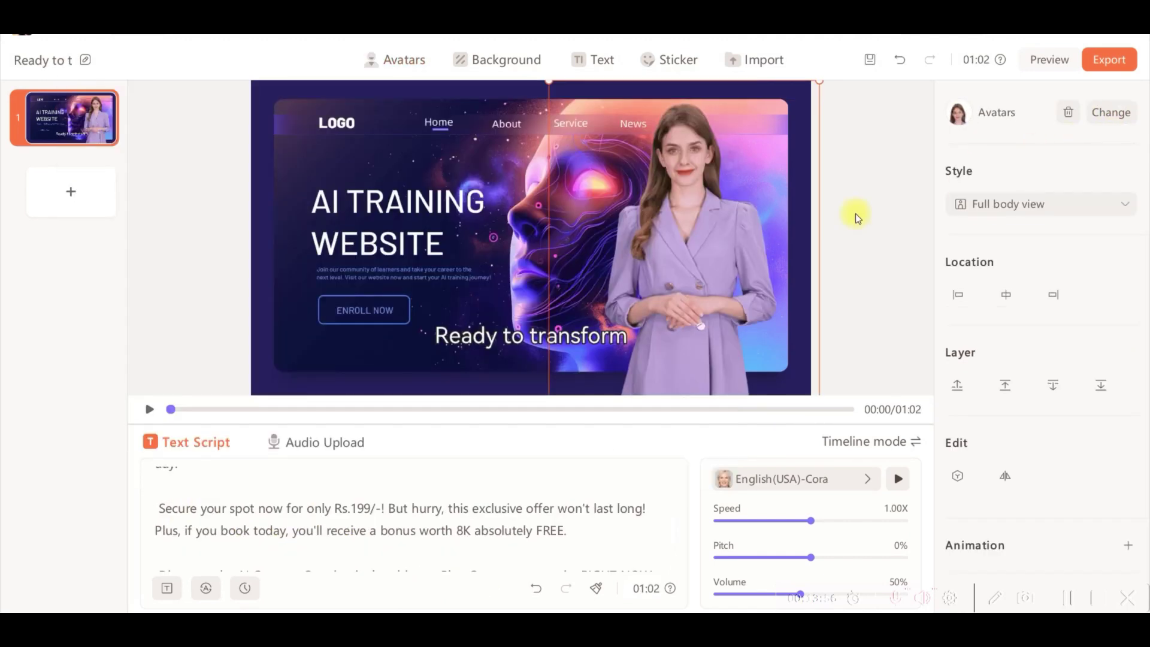
drag(674, 238, 689, 238)
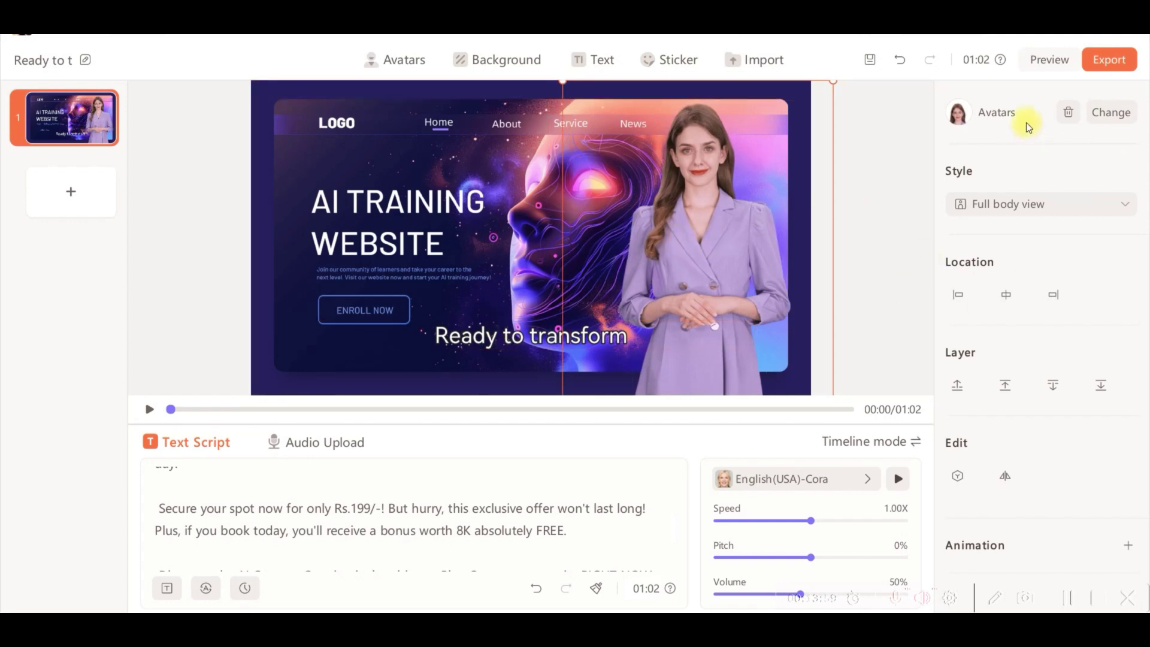
Set the voice to Hindi(India)-Priya and rework the slide text with the AI MASTERY COURSE title, AI Content Creation tagline and larger ENROLL NOW label.
click(803, 479)
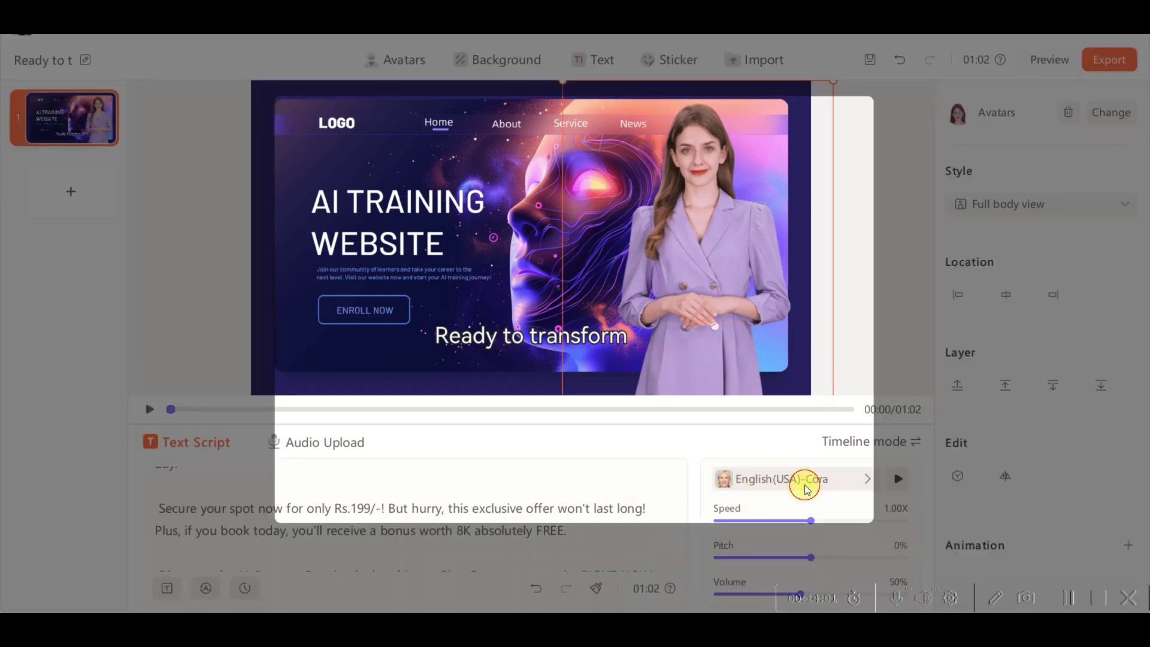
click(612, 205)
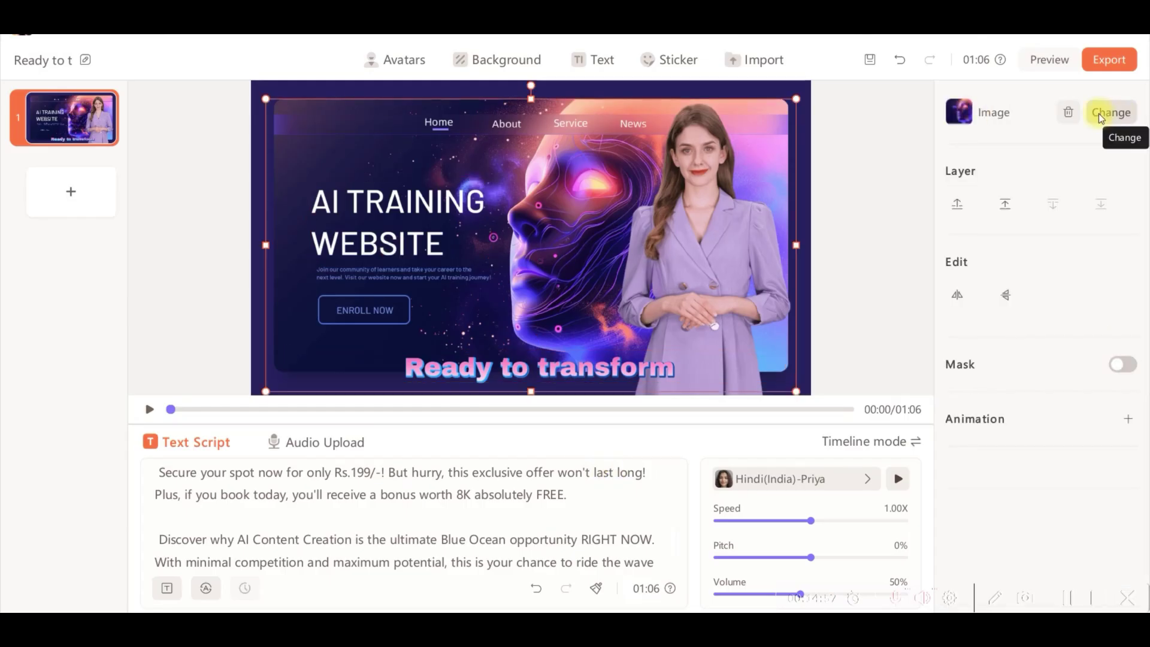
scroll(644, 517, down, 1)
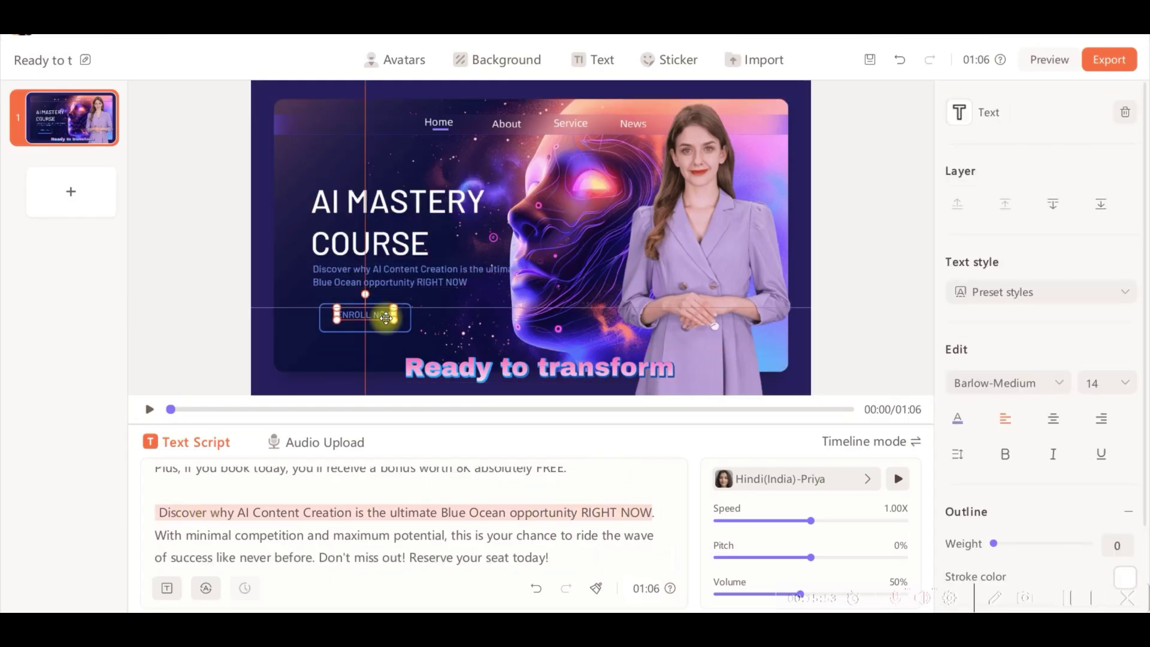
click(295, 308)
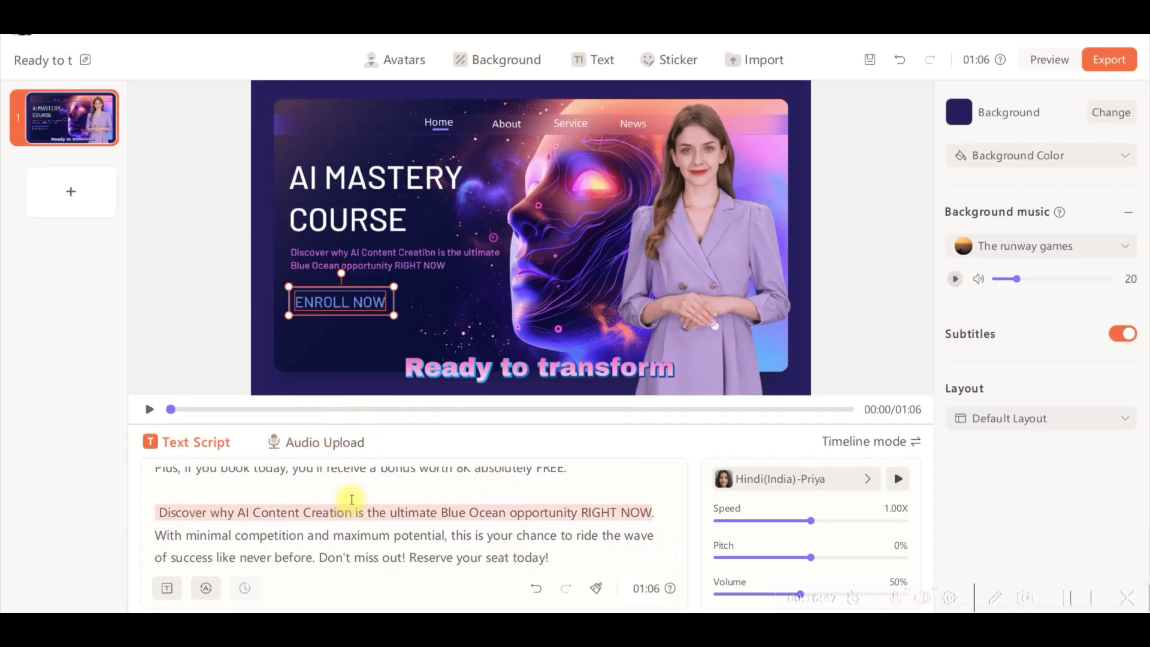
Translate the script from English into Hindi with AI Translation and apply the translated text.
click(204, 590)
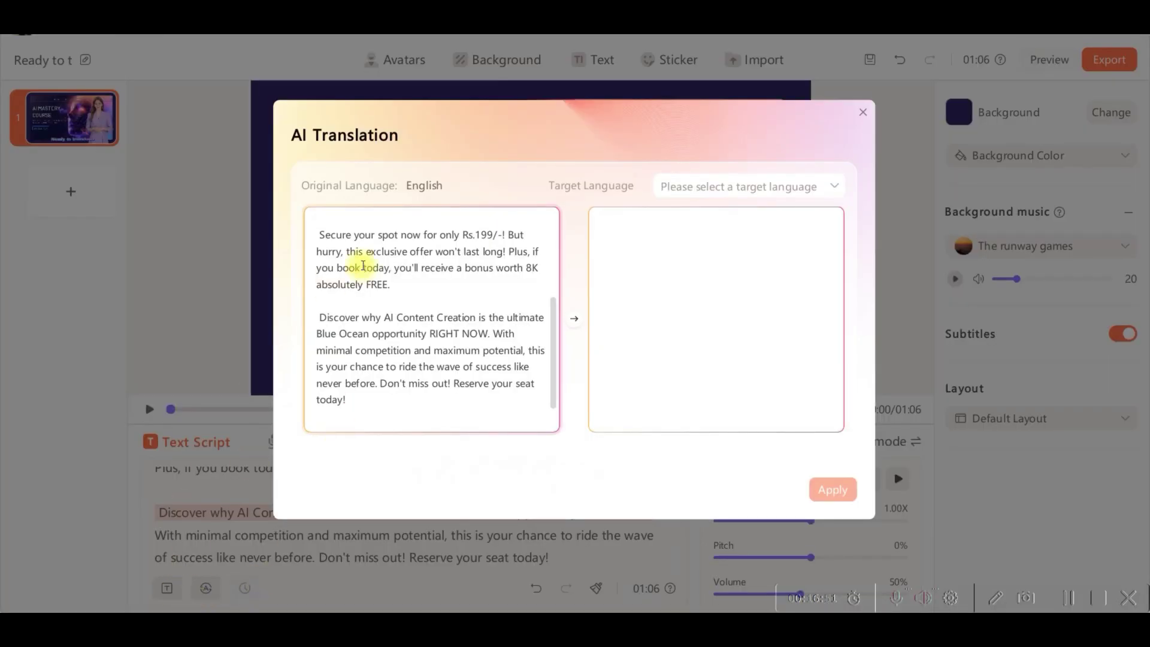
click(790, 181)
scroll(749, 269, down, 3)
click(898, 381)
click(762, 190)
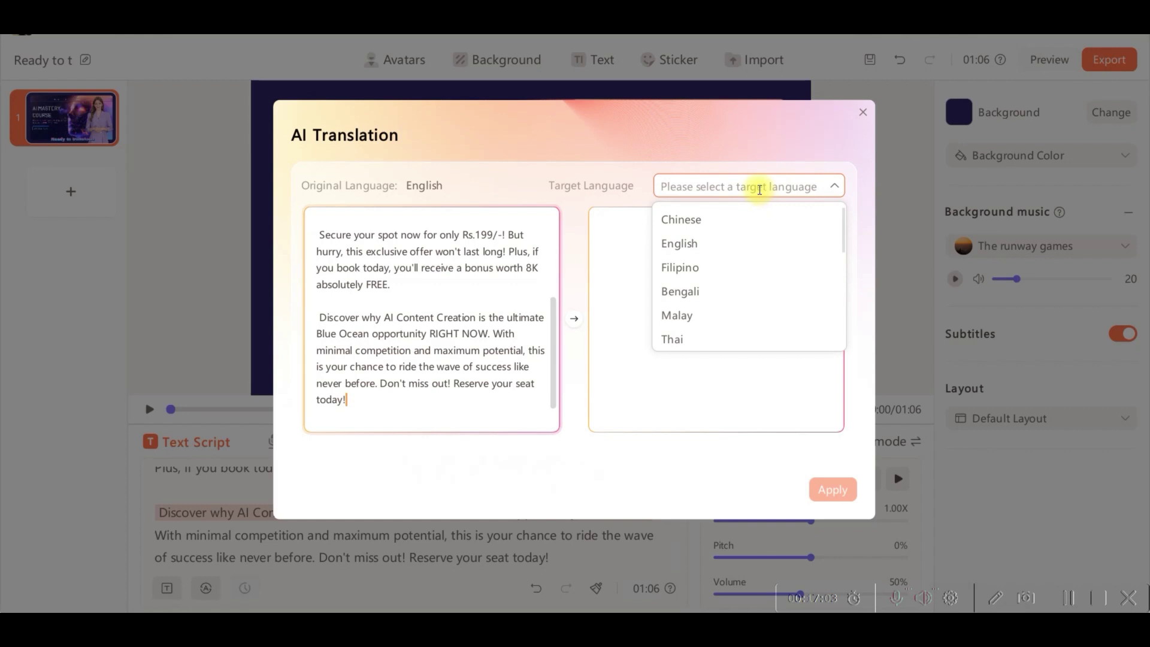
text(HINDI)
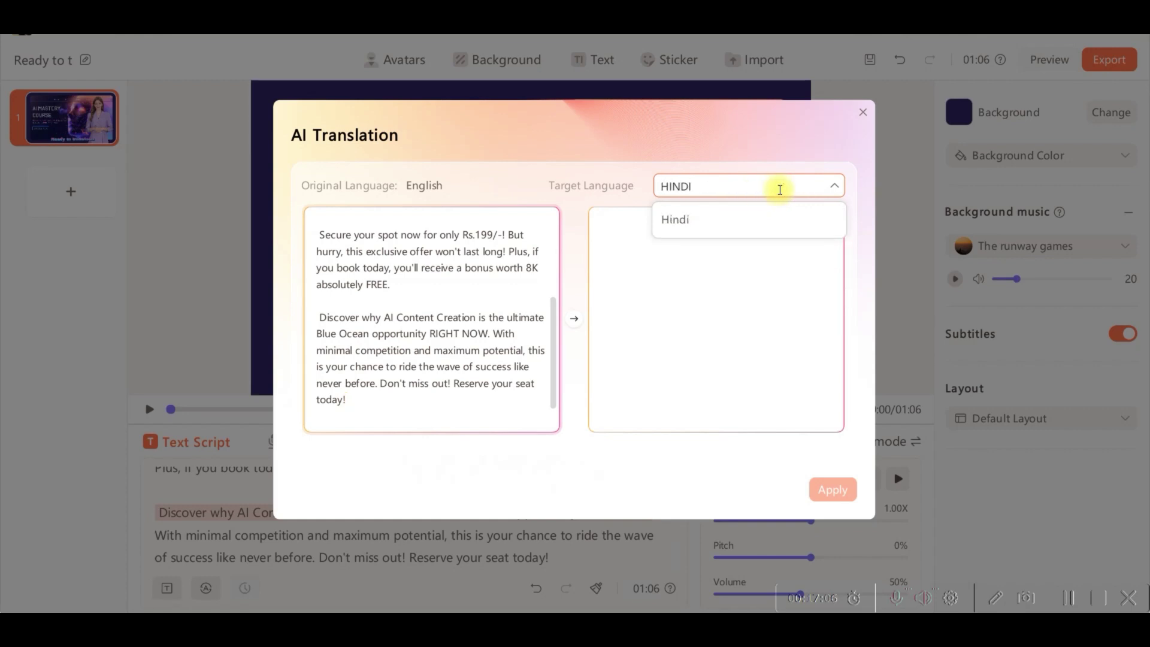
click(750, 217)
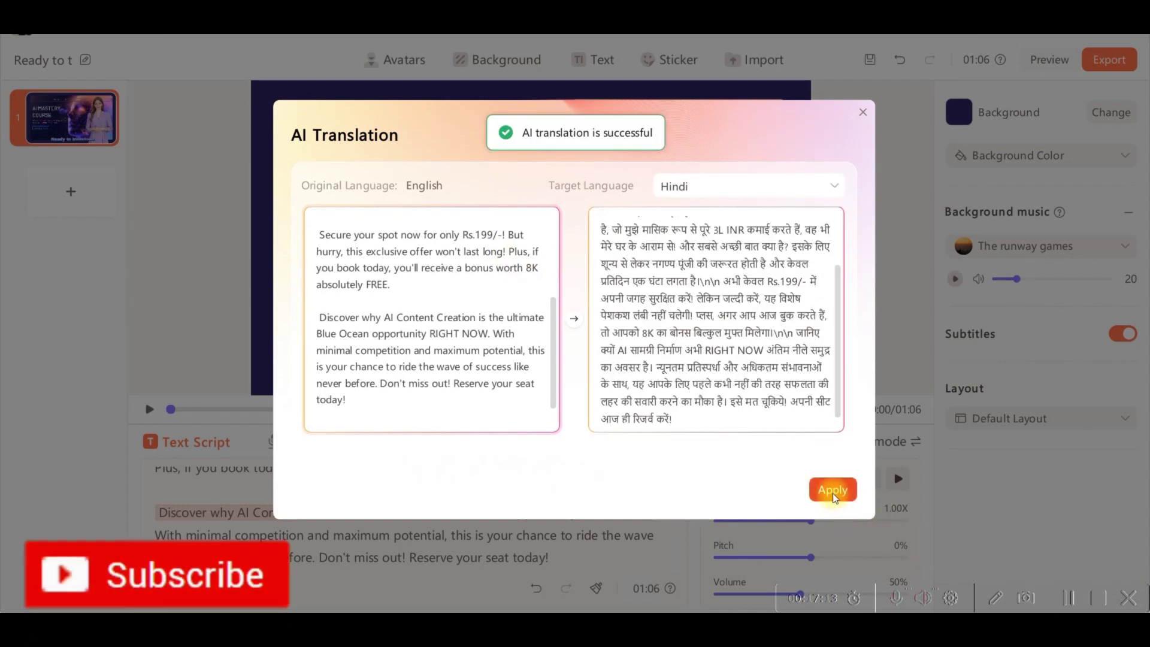
click(832, 490)
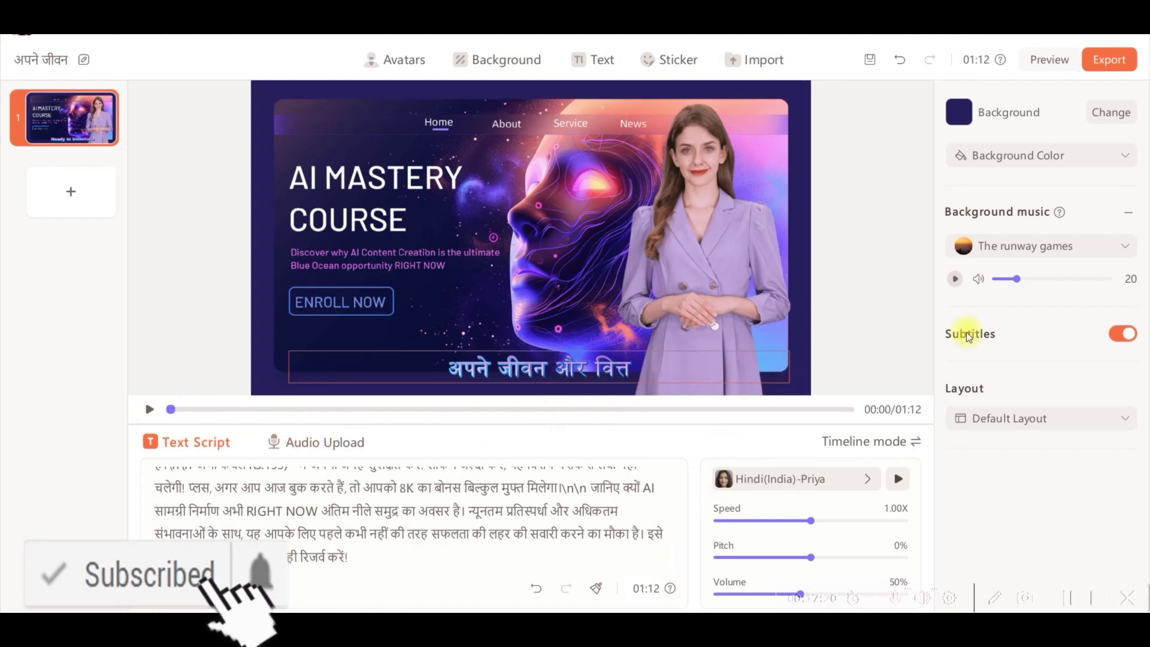
Export the Hindi video, and save the finished "Ready to t" creation in the TUTORIAL folder as Ready to t.mp4.
click(1108, 62)
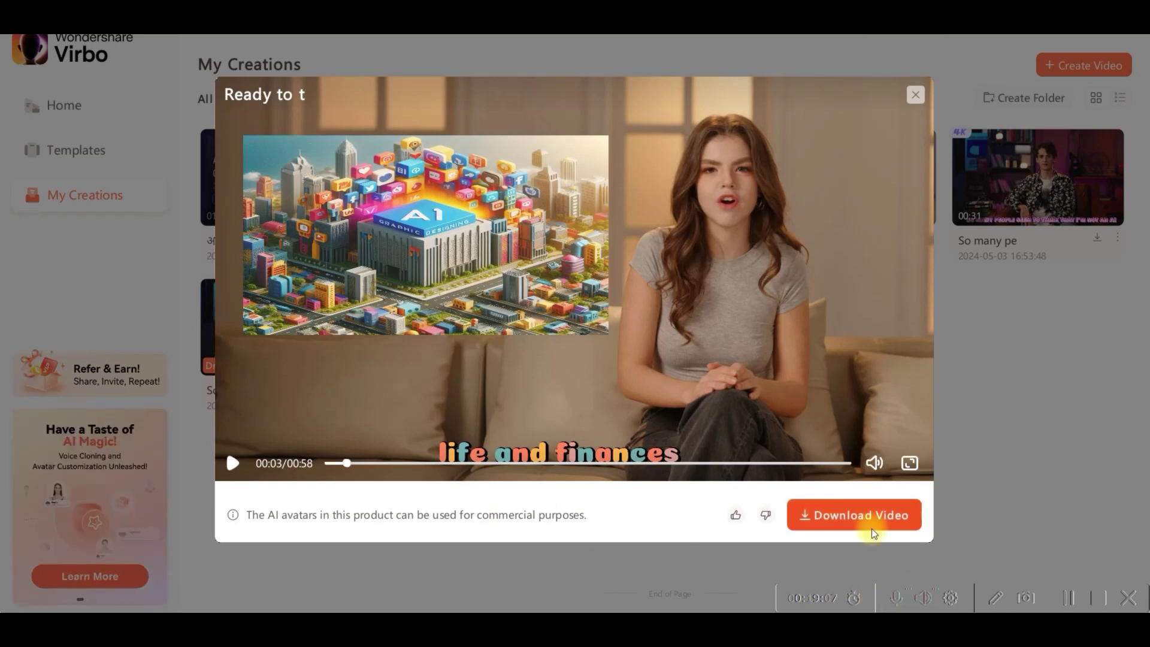
click(861, 515)
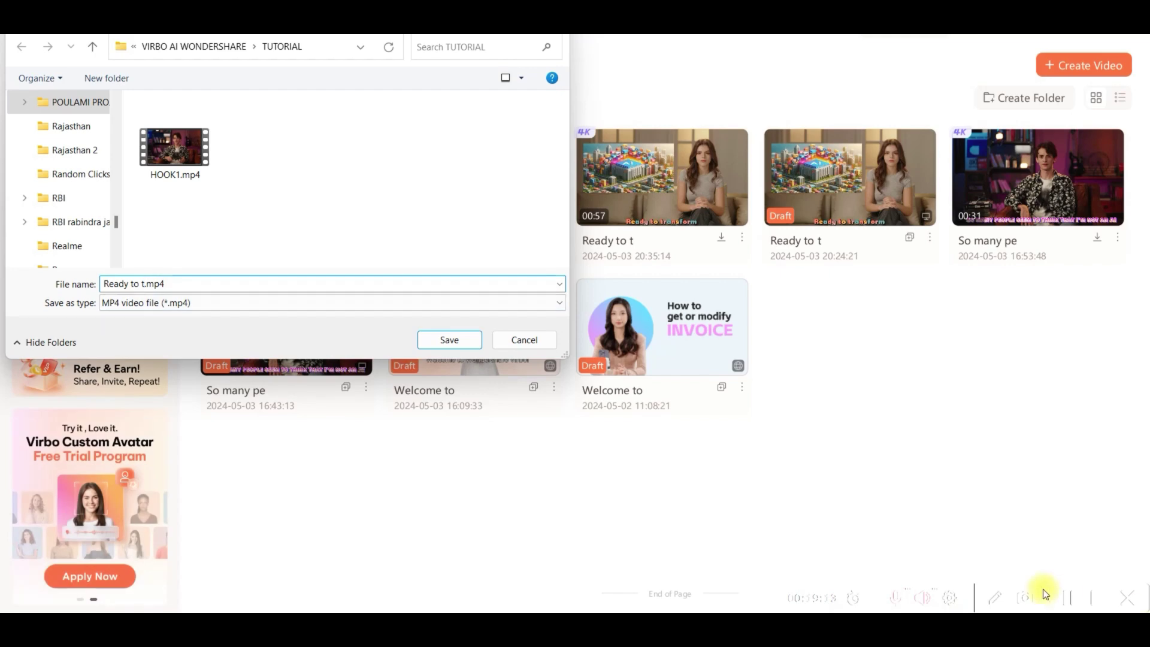
click(451, 341)
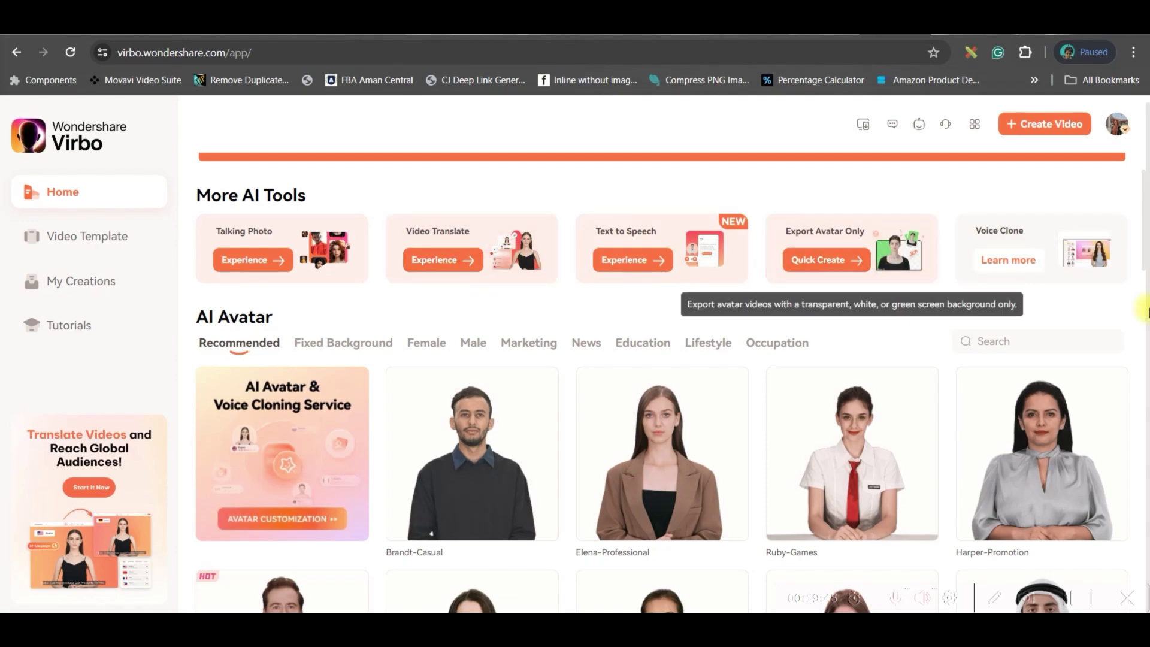
Open the Video Translate tool on the Virbo website and upload 1a5778c4b72d41be960186c547afa5ab_cc.mp4.
scroll(378, 345, down, 3)
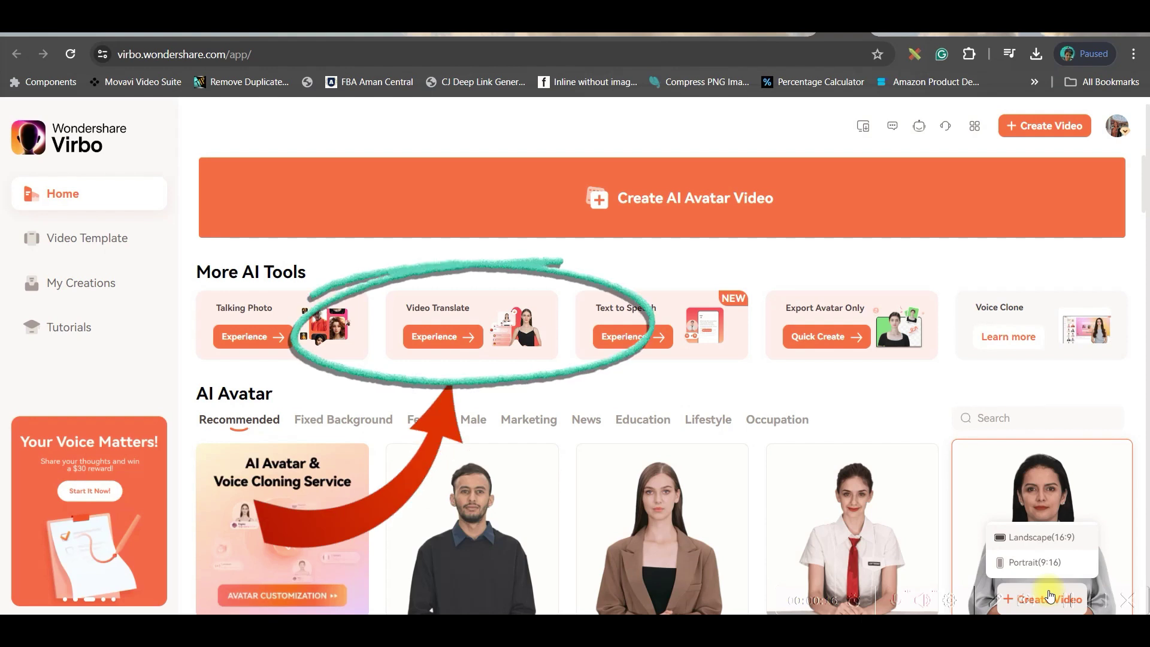
click(438, 329)
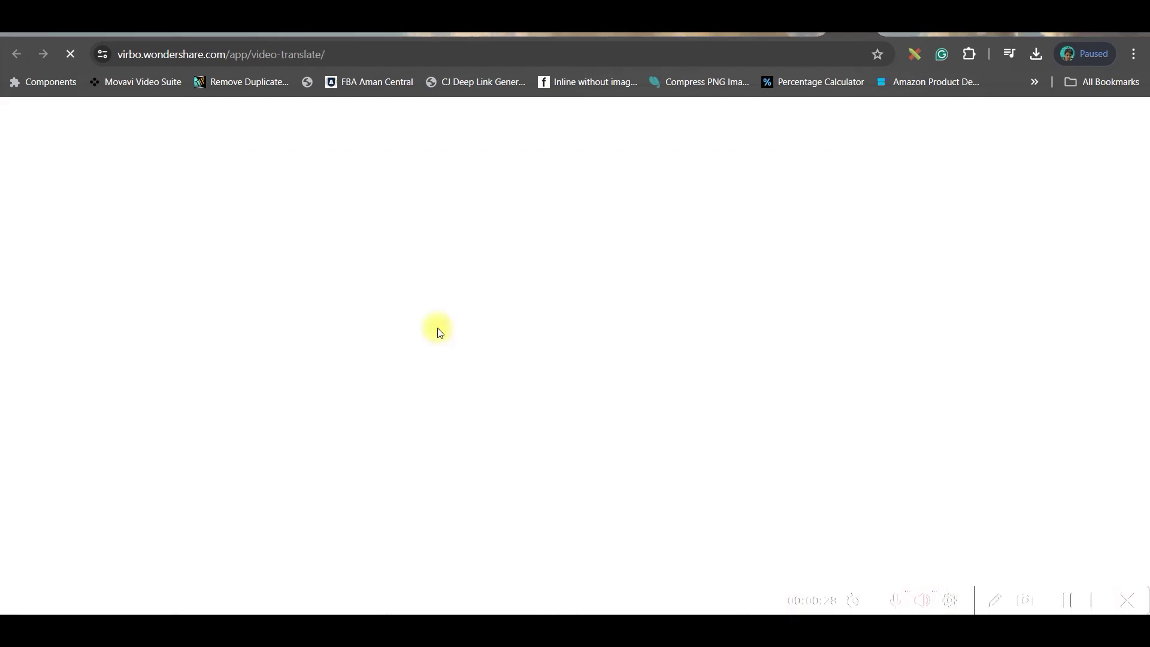
click(577, 341)
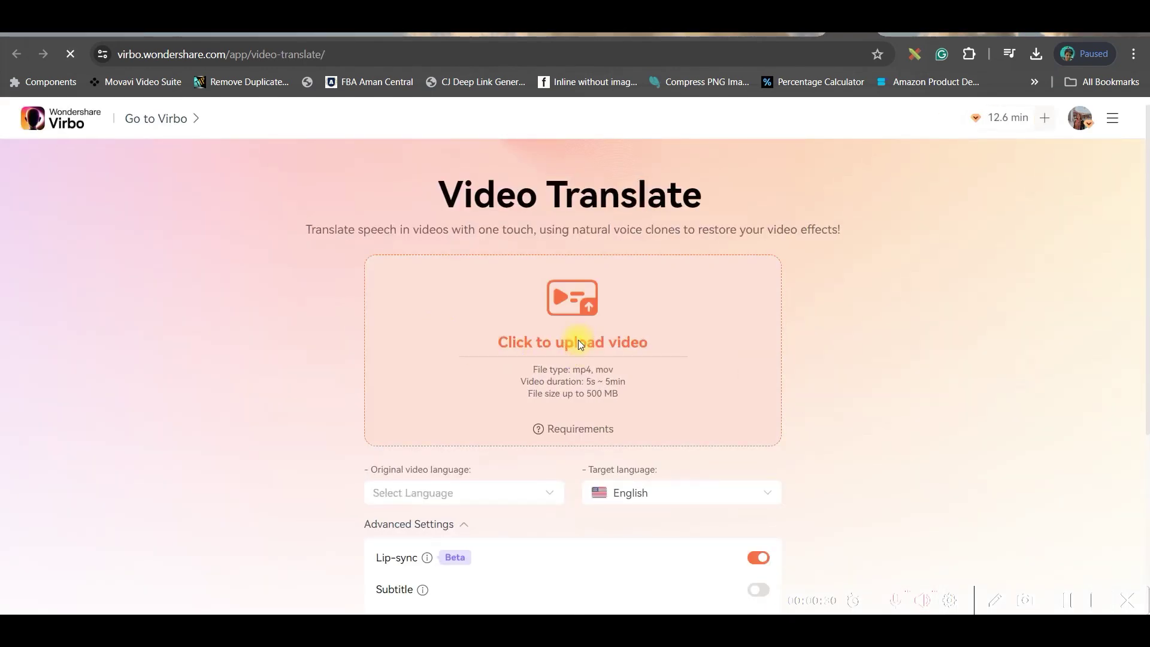
click(484, 218)
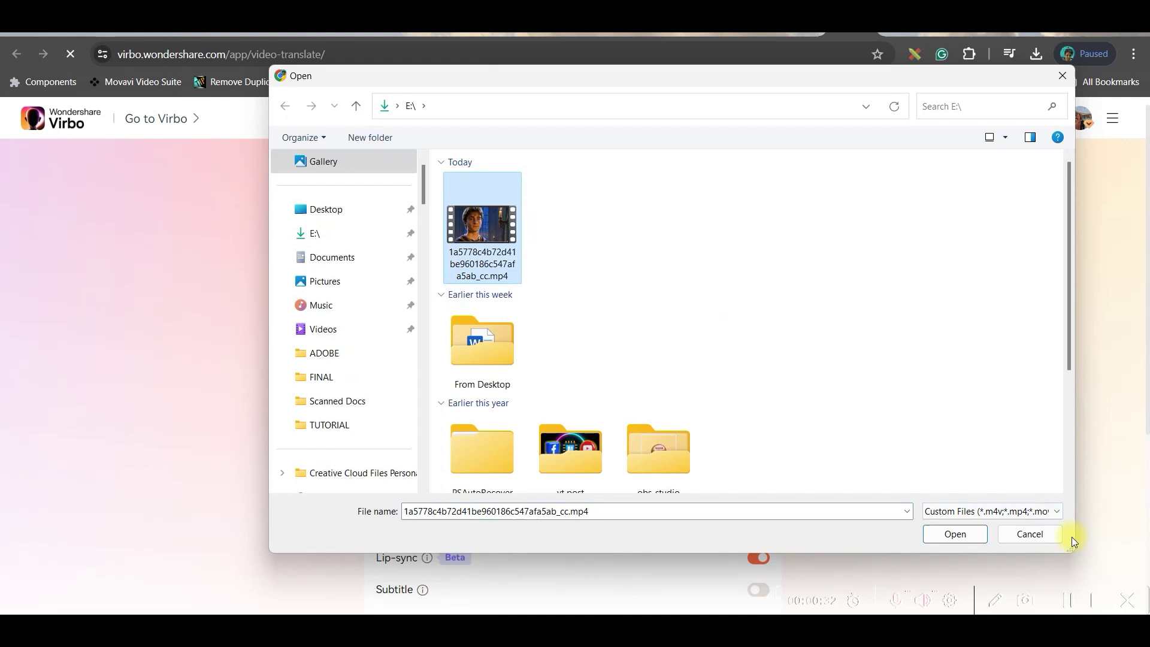
click(954, 533)
Set the original video language to English and the target language to Hindi, and turn on subtitles.
click(544, 500)
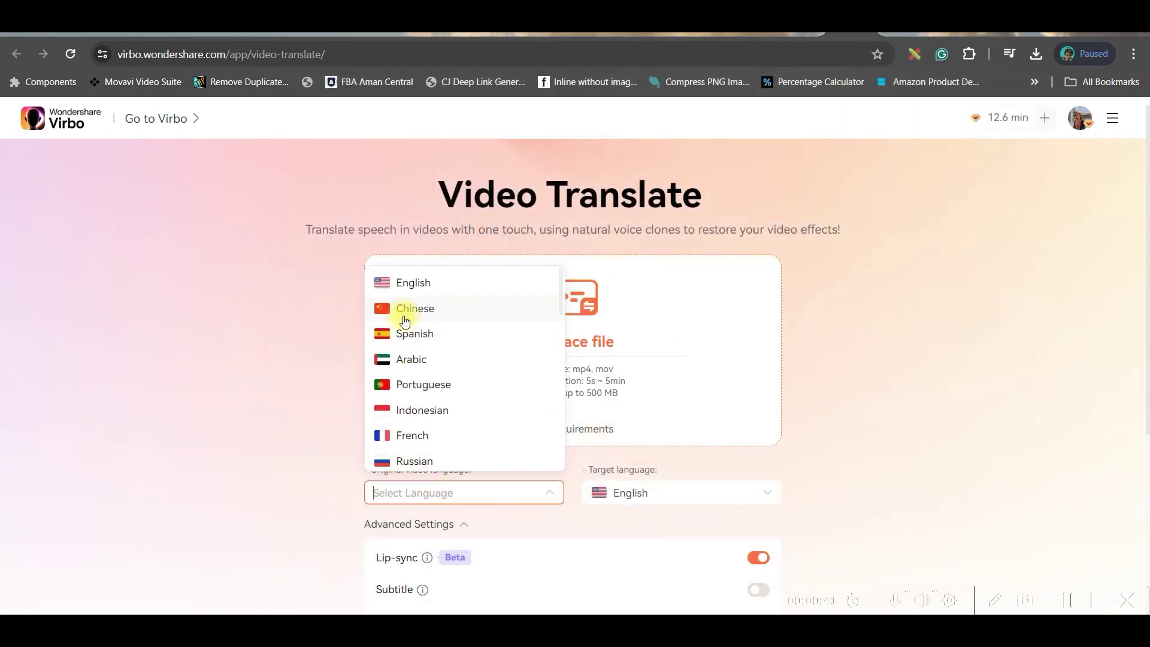
click(418, 281)
click(632, 493)
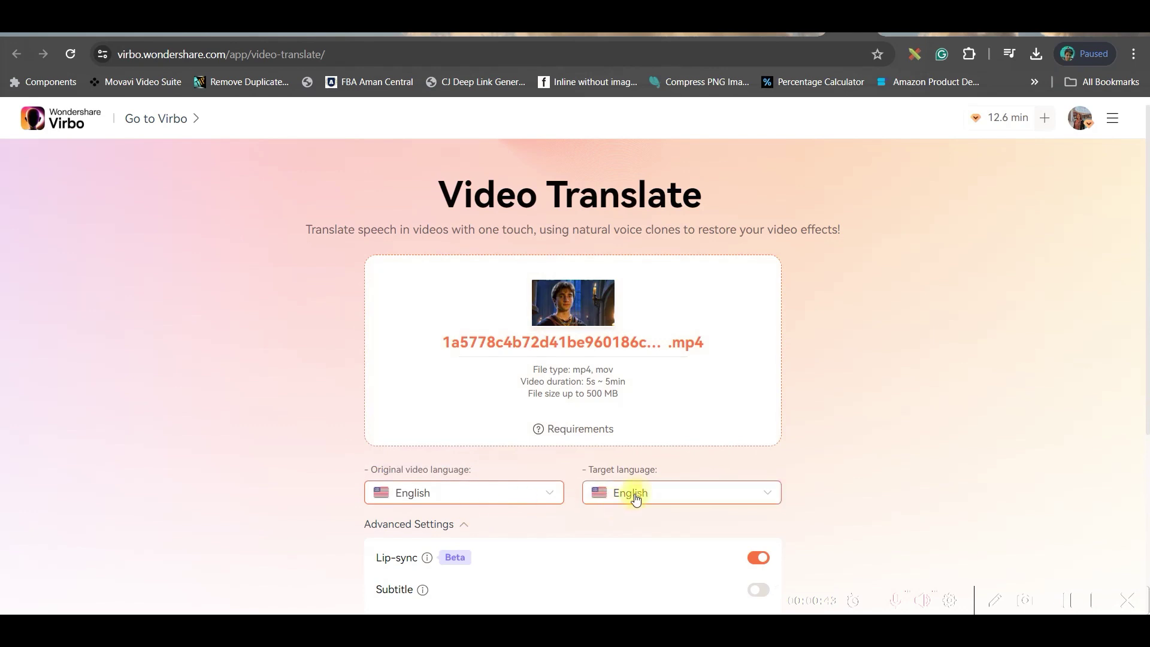
scroll(635, 358, down, 3)
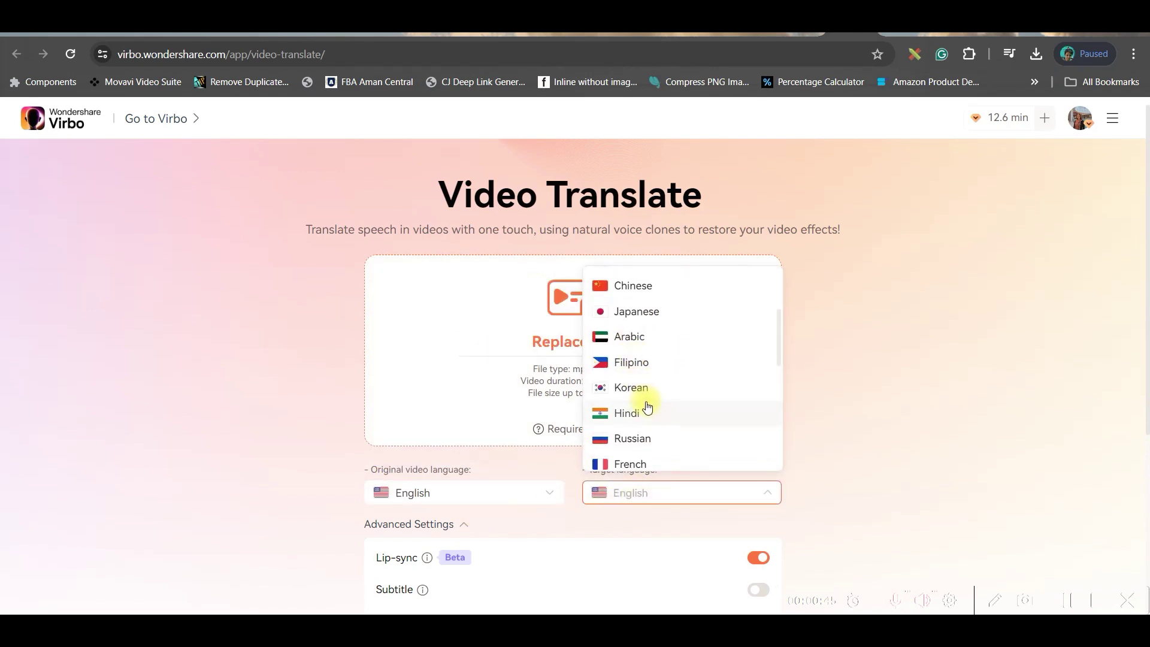
click(649, 421)
scroll(655, 526, down, 3)
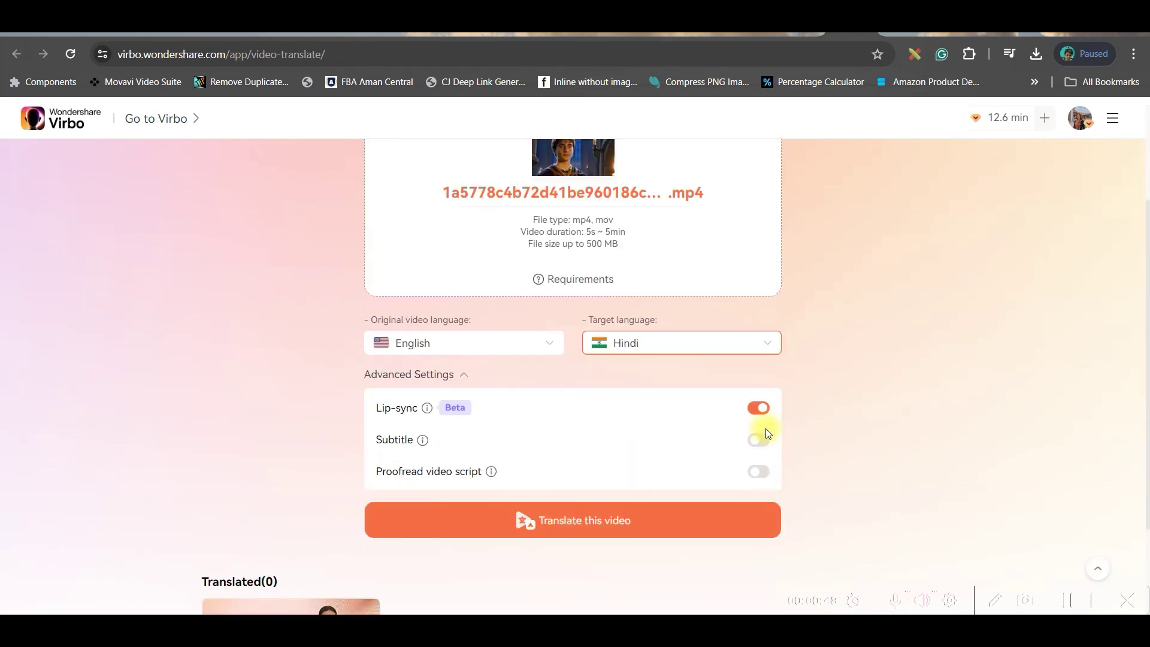
click(759, 445)
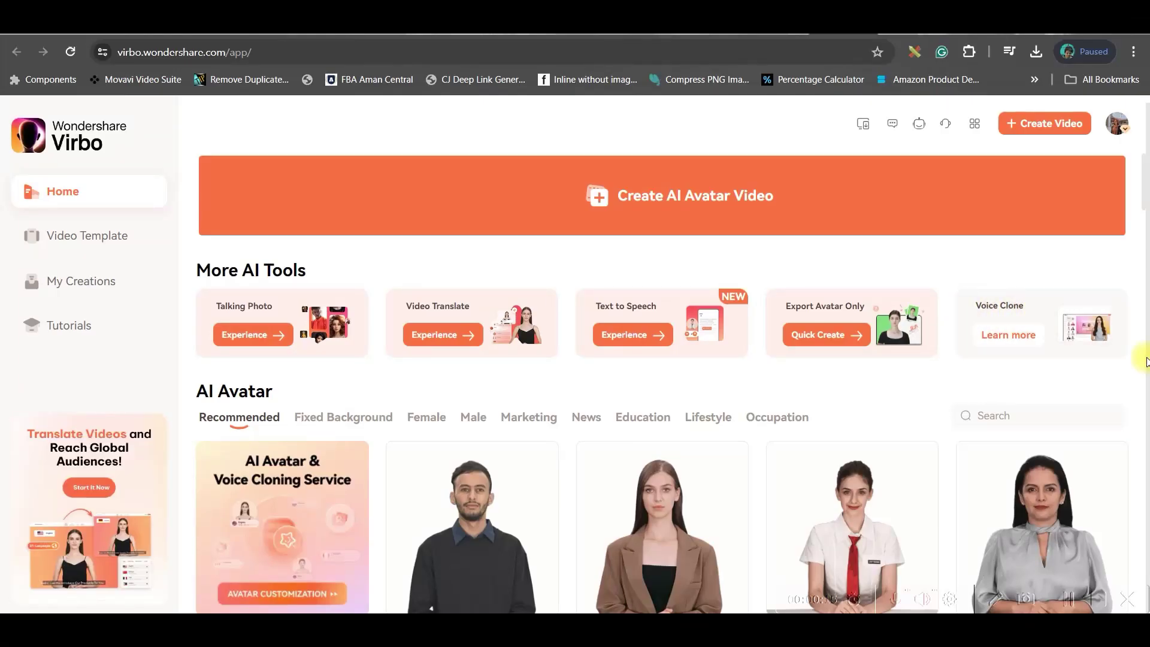
Open the Voice Clone service page and look through the Avatar Customization (Lite), Photo Avatar and Voice Cloning offerings.
click(1032, 321)
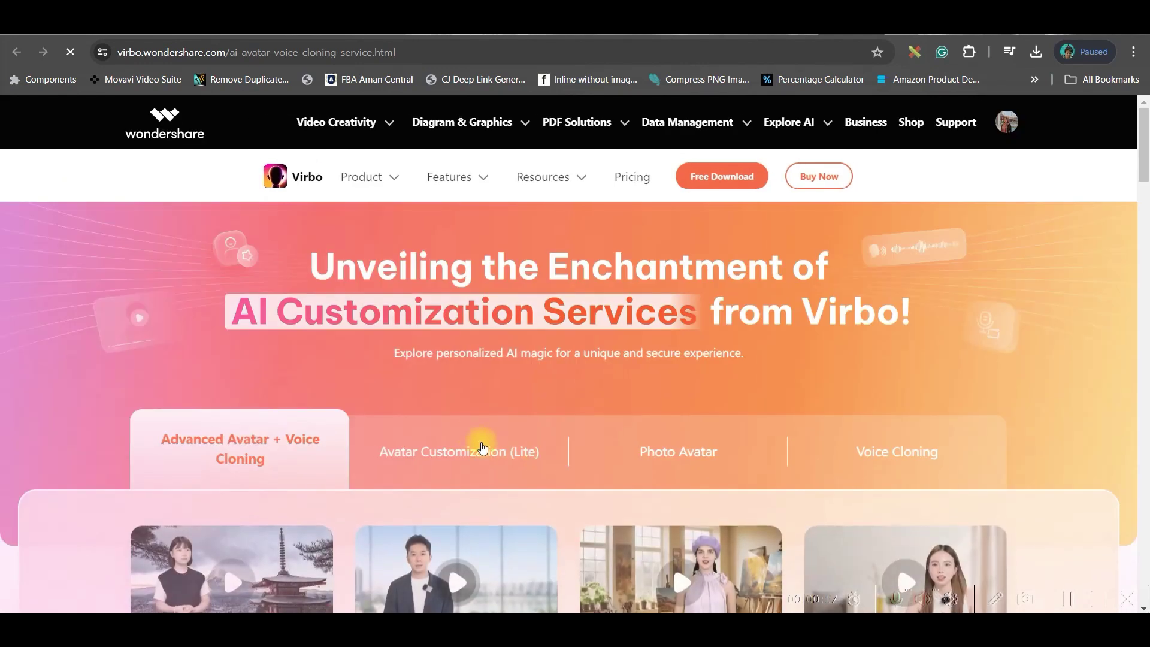
scroll(476, 425, down, 4)
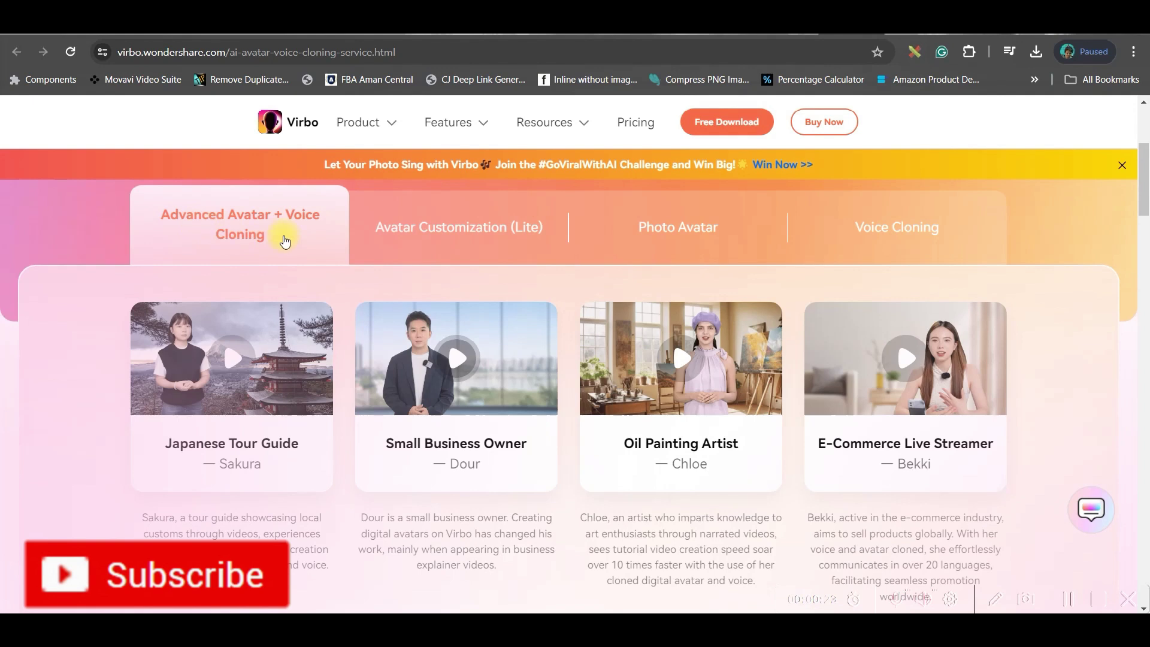
click(487, 244)
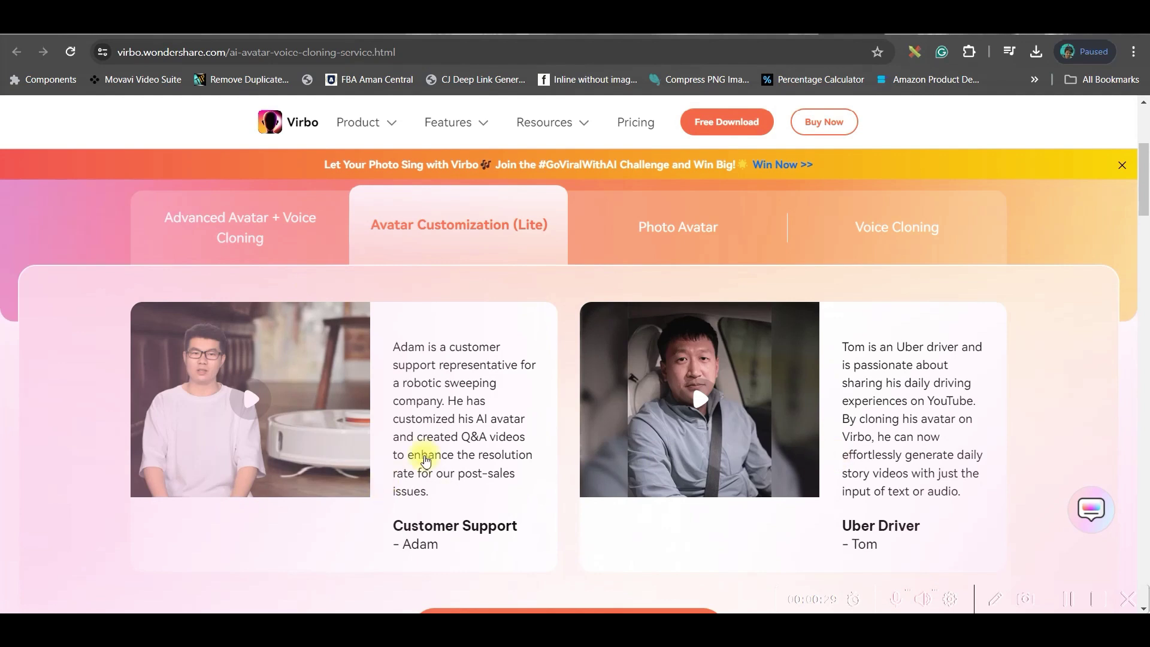
click(662, 229)
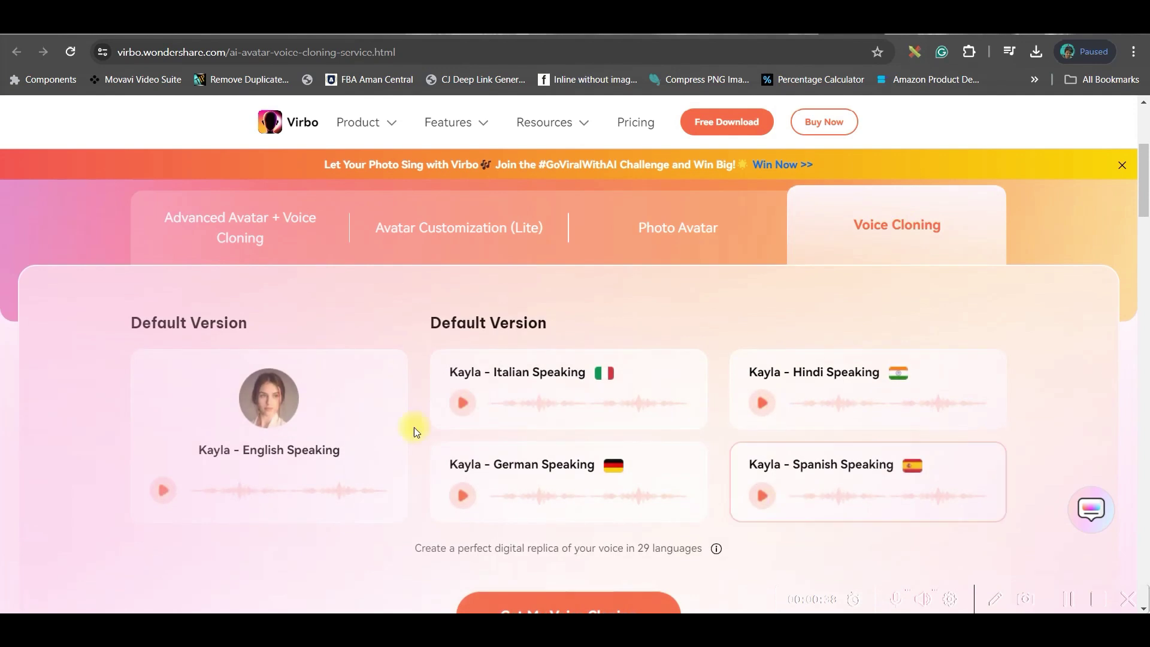
scroll(519, 460, down, 3)
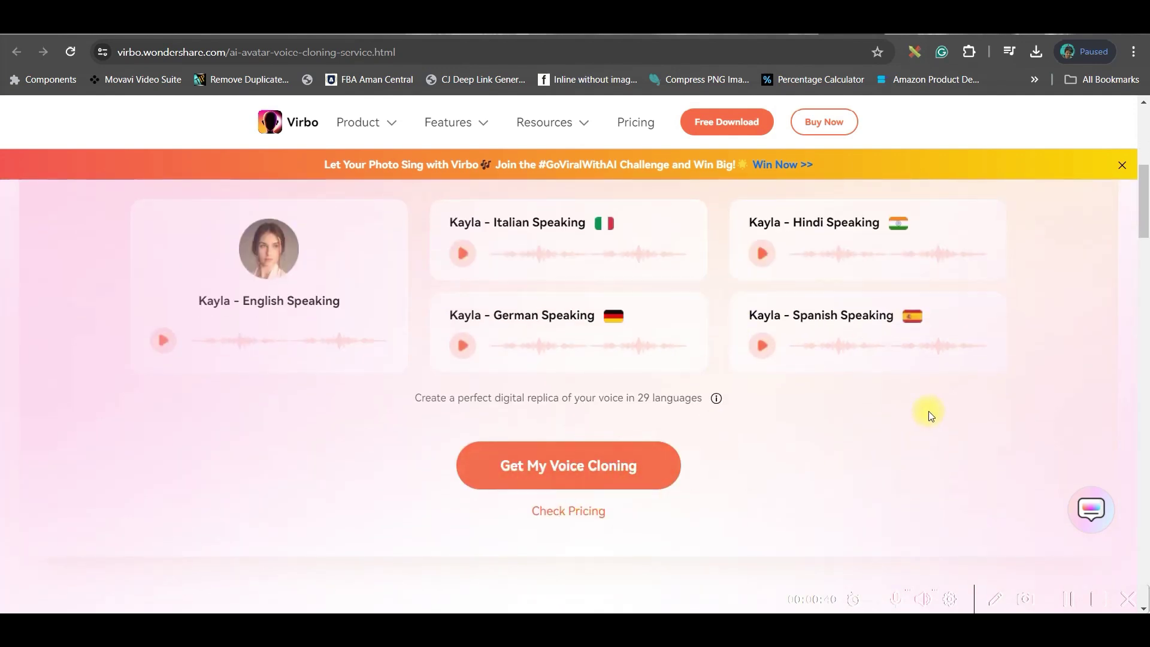
scroll(926, 412, up, 3)
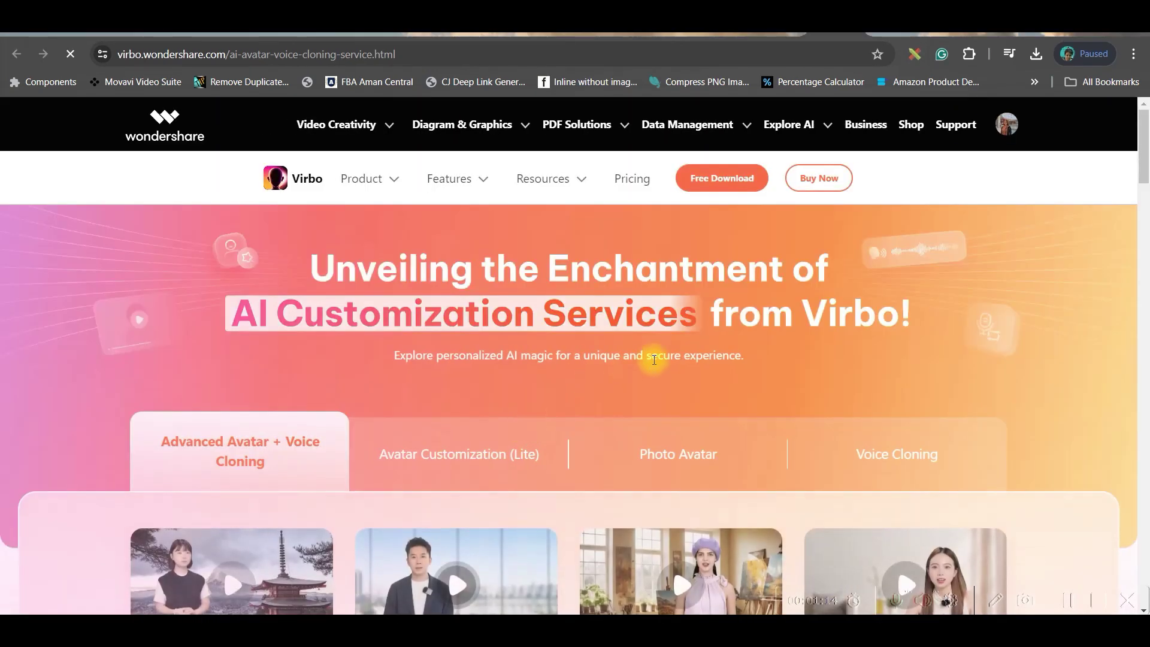
Check the pricing plans for avatar customization and voice cloning, including the renewal terms and the Virbo membership purchase requirement.
scroll(644, 371, down, 10)
scroll(584, 473, down, 5)
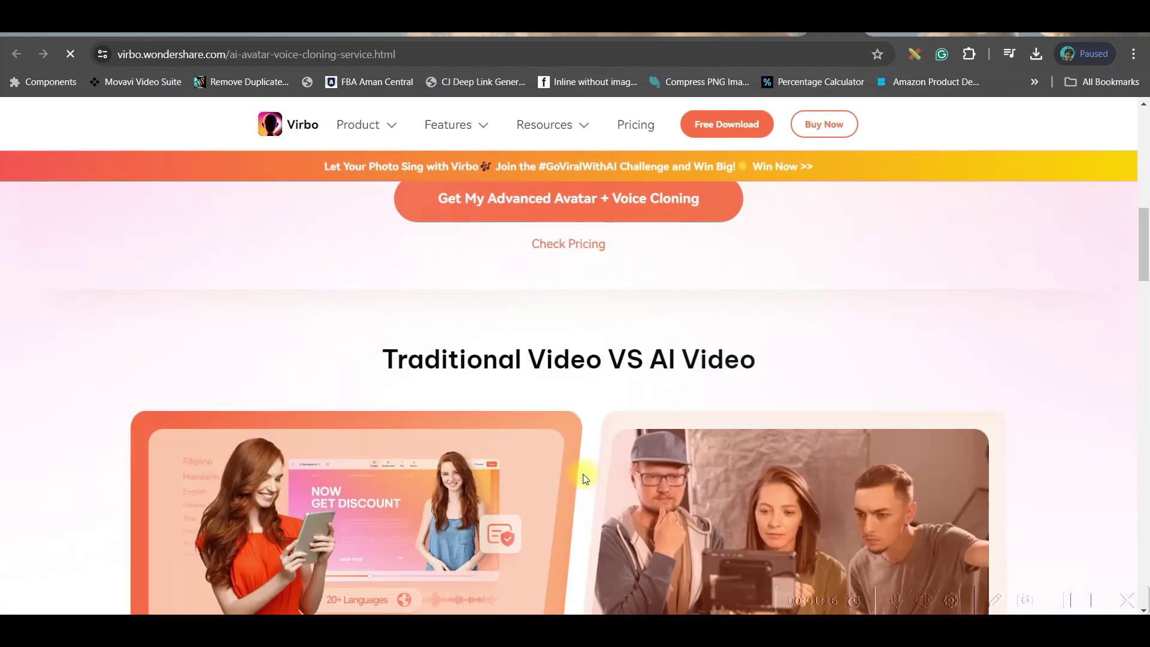
click(572, 254)
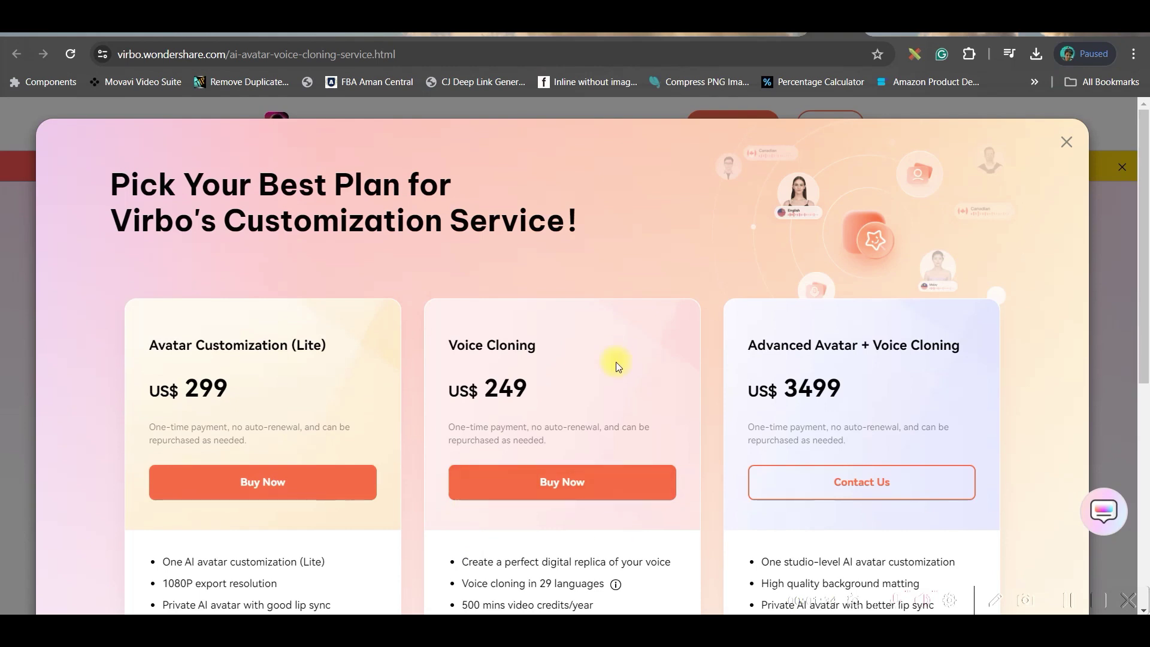
drag(530, 427, 601, 427)
scroll(528, 593, down, 2)
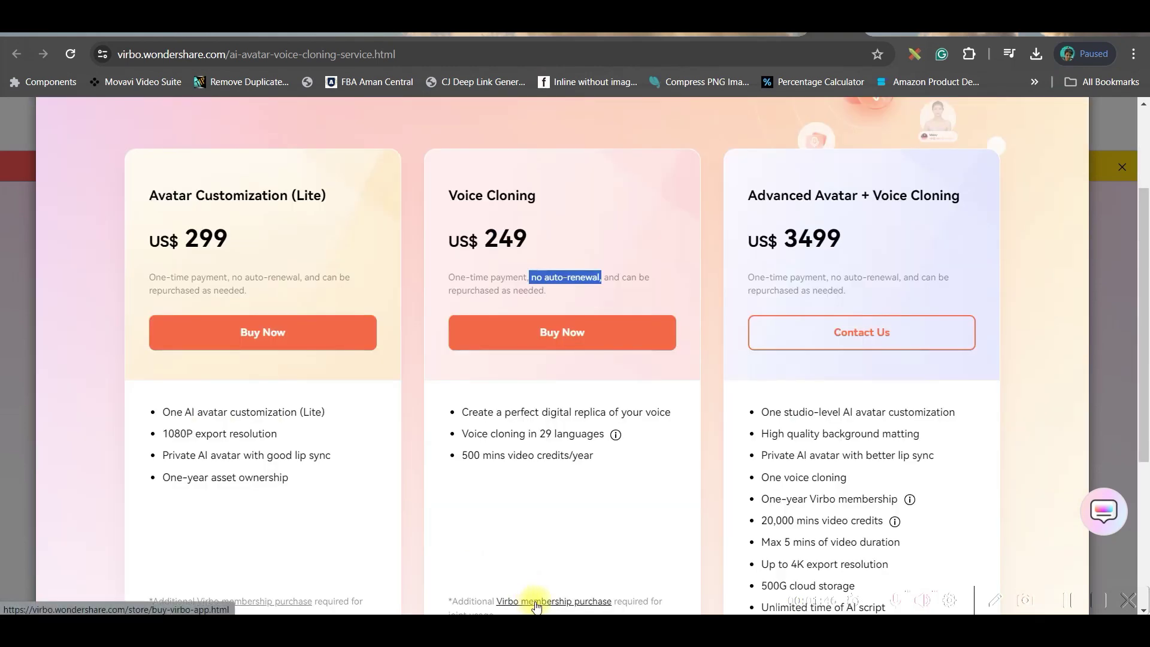
click(547, 601)
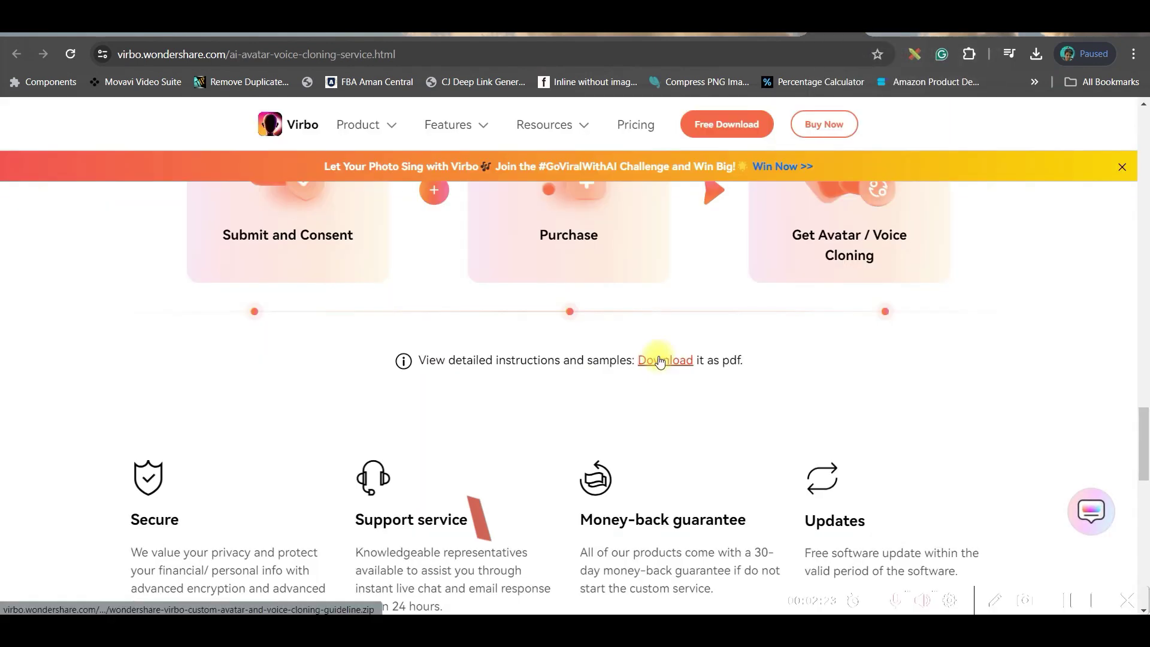
Download the detailed instructions and samples for custom avatars and voice cloning.
click(660, 365)
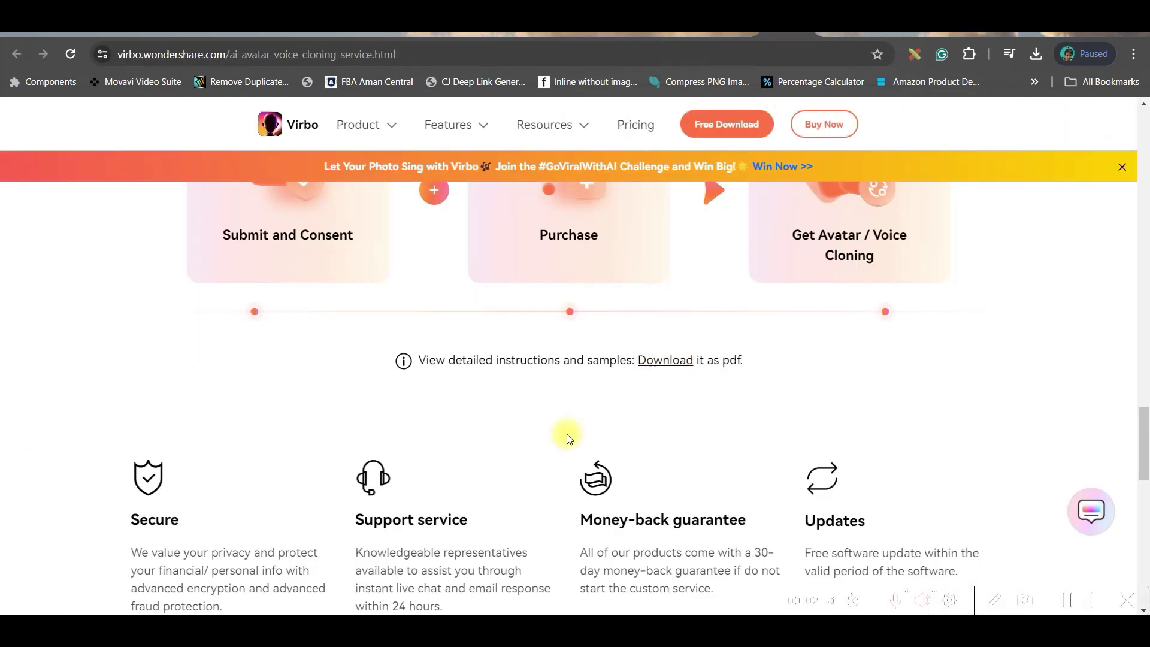
scroll(752, 345, up, 10)
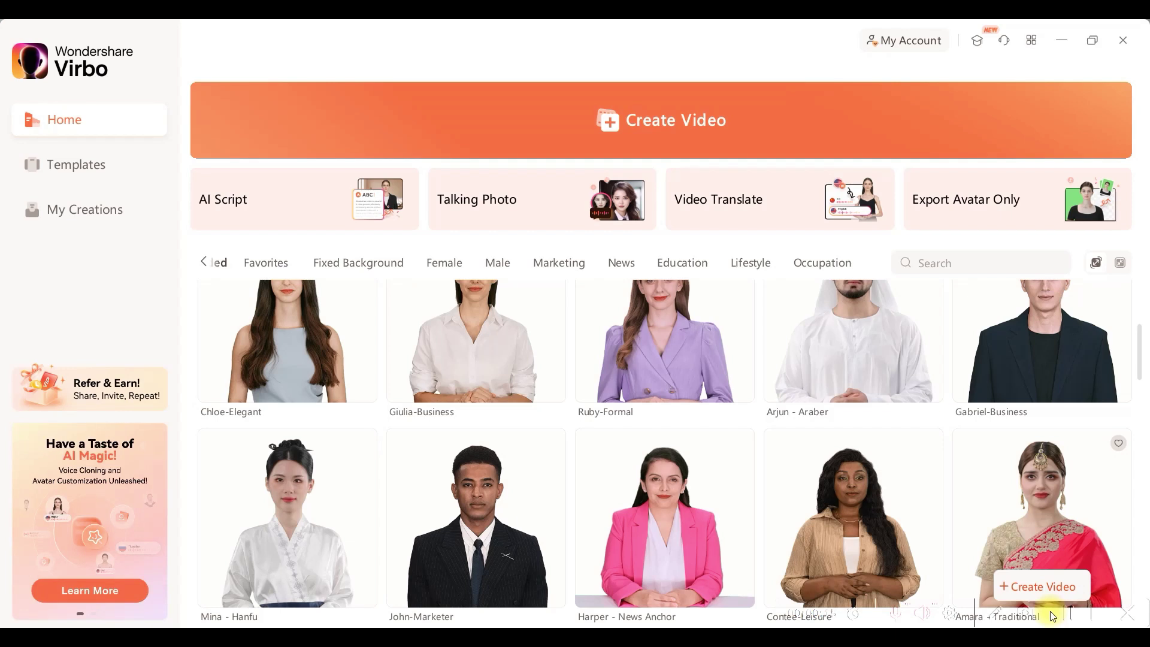
Switch to the browser and open the Suno website from the "suno ai" search results.
key(alt+Tab)
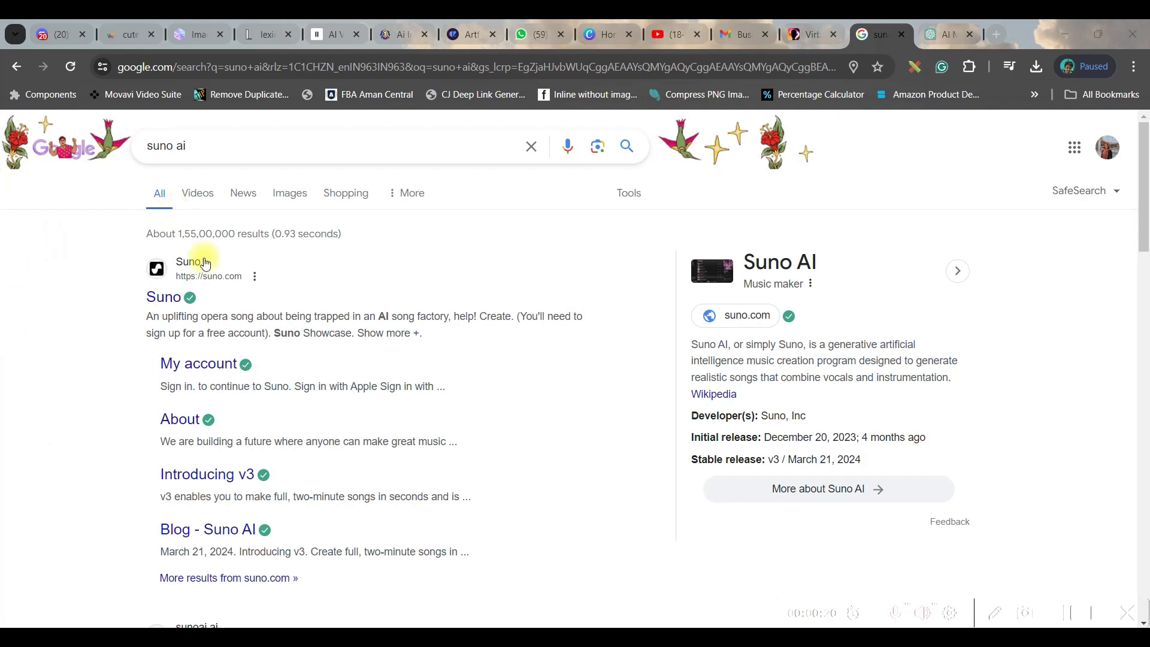
click(212, 285)
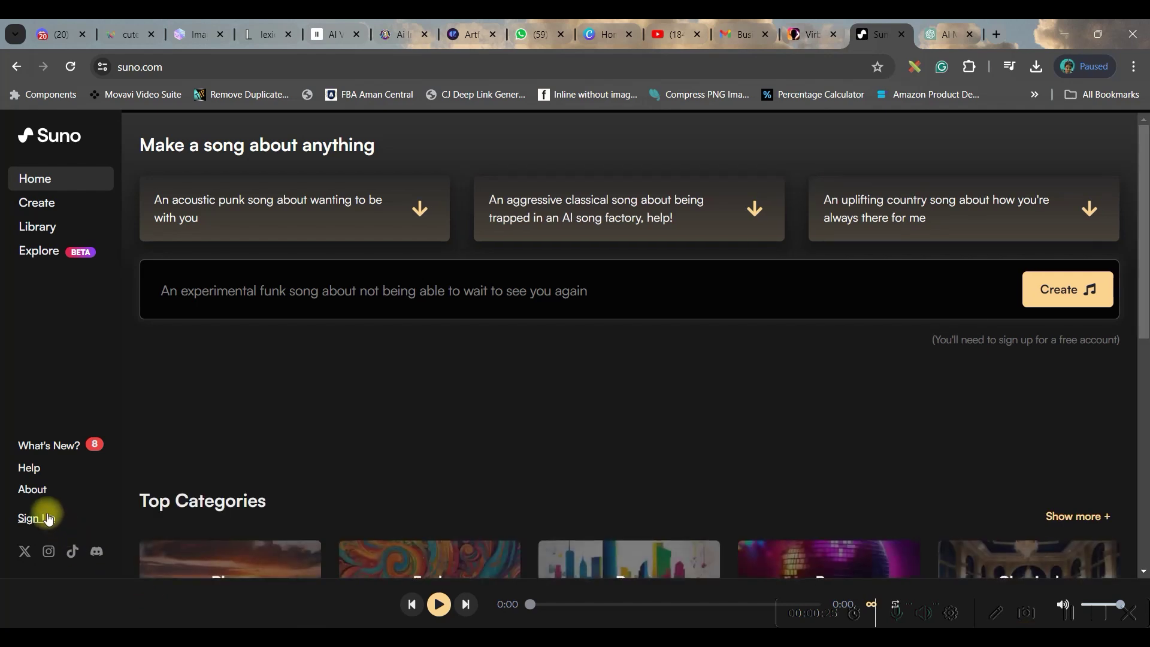
Sign in to Suno and generate a v3 song from the copied description of a funny, female-voice hip hop song about AI changing content creation.
click(37, 519)
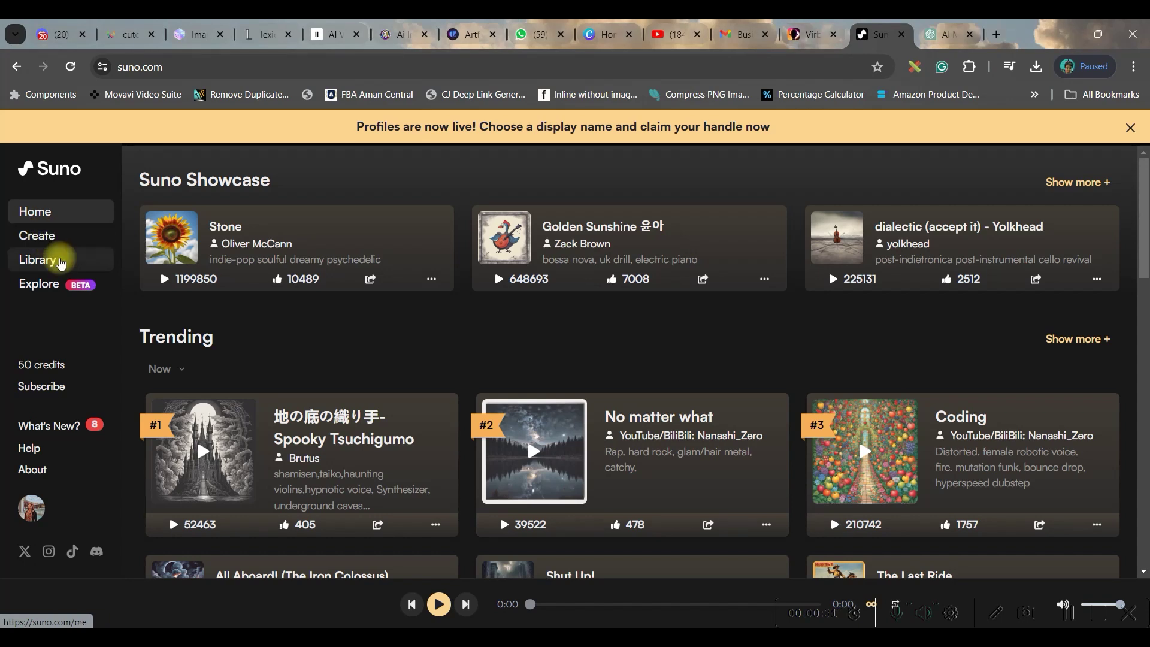
click(60, 261)
click(180, 243)
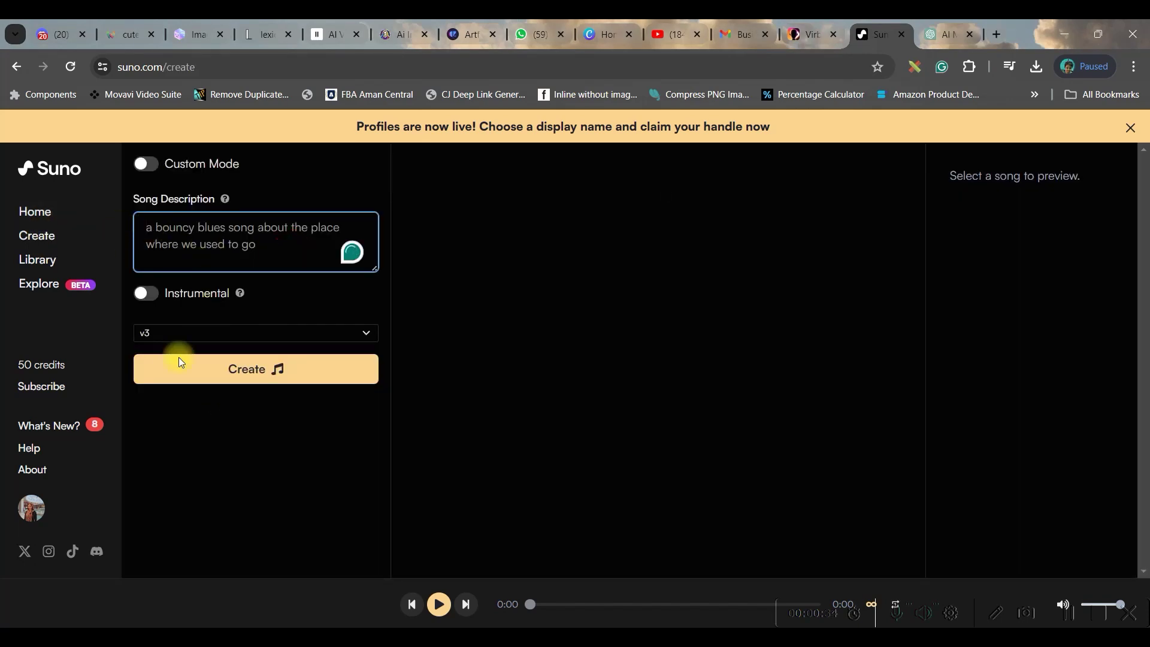
key(ctrl+v)
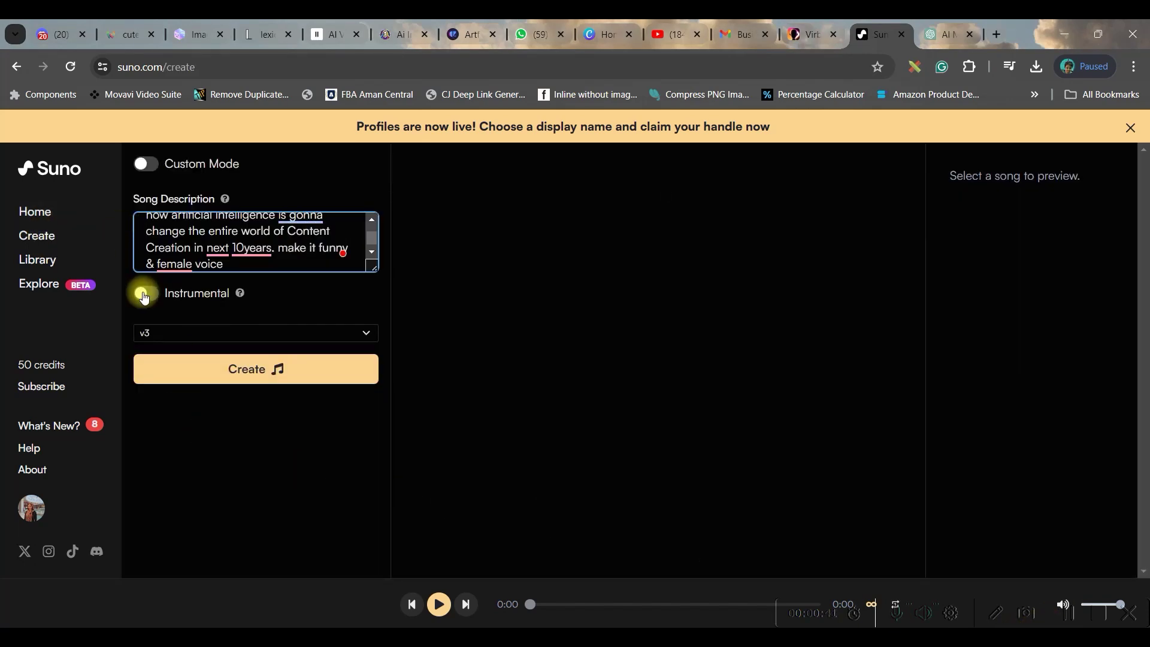
click(152, 296)
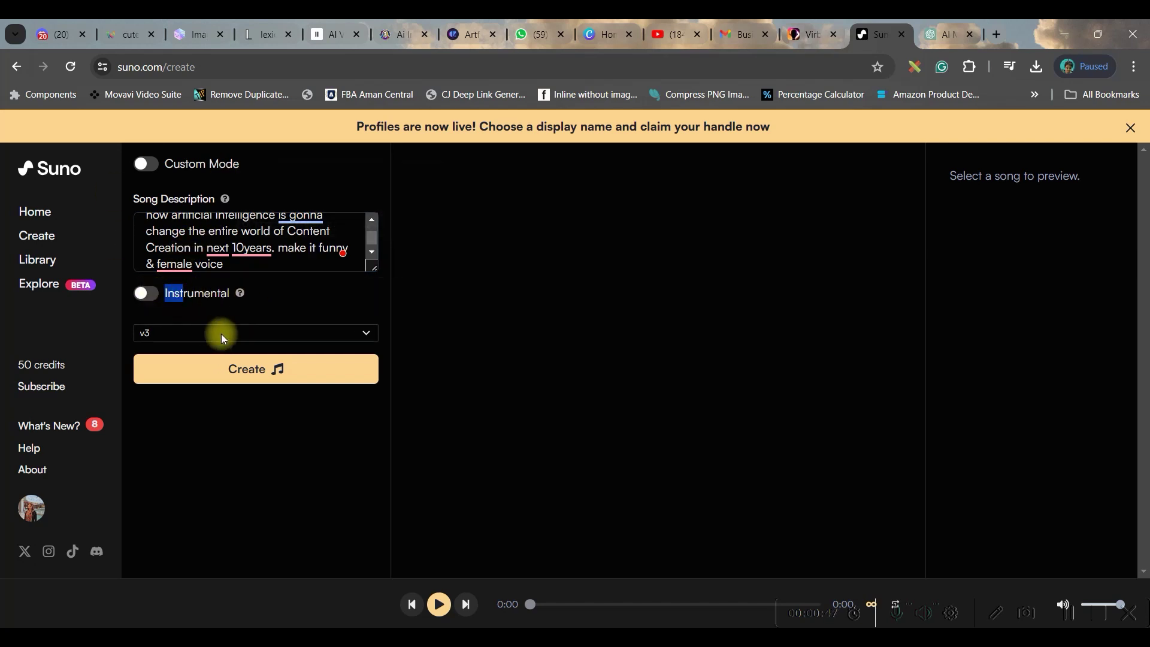
click(280, 379)
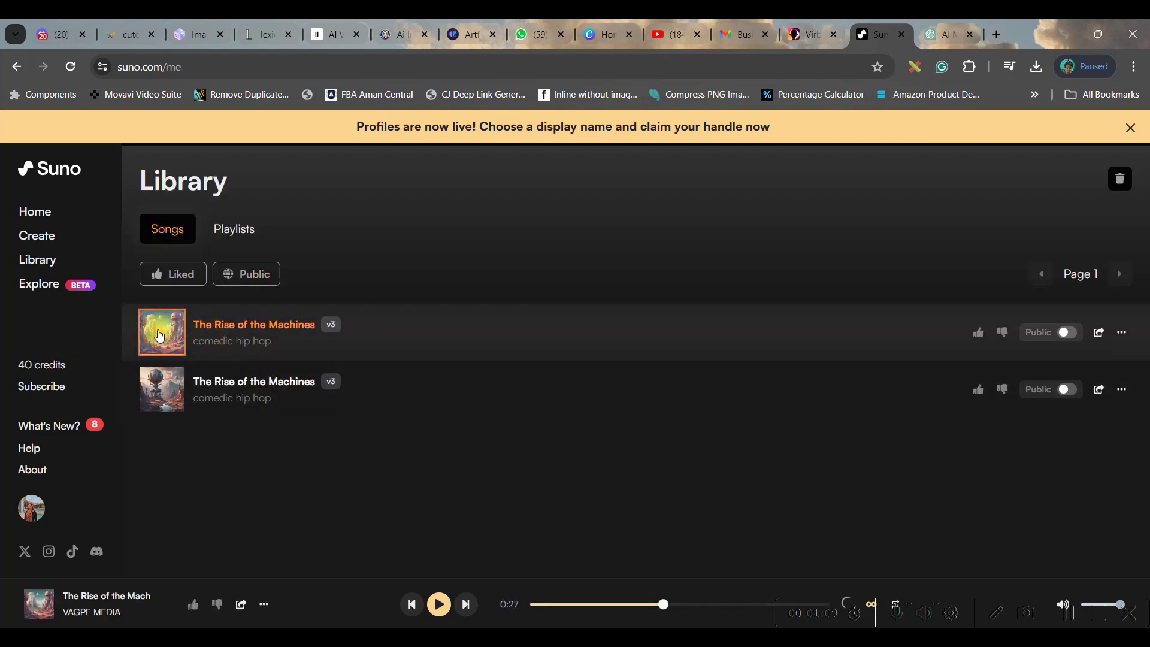
Download the audio of both "The Rise of the Machines" songs from the Suno library.
click(1073, 335)
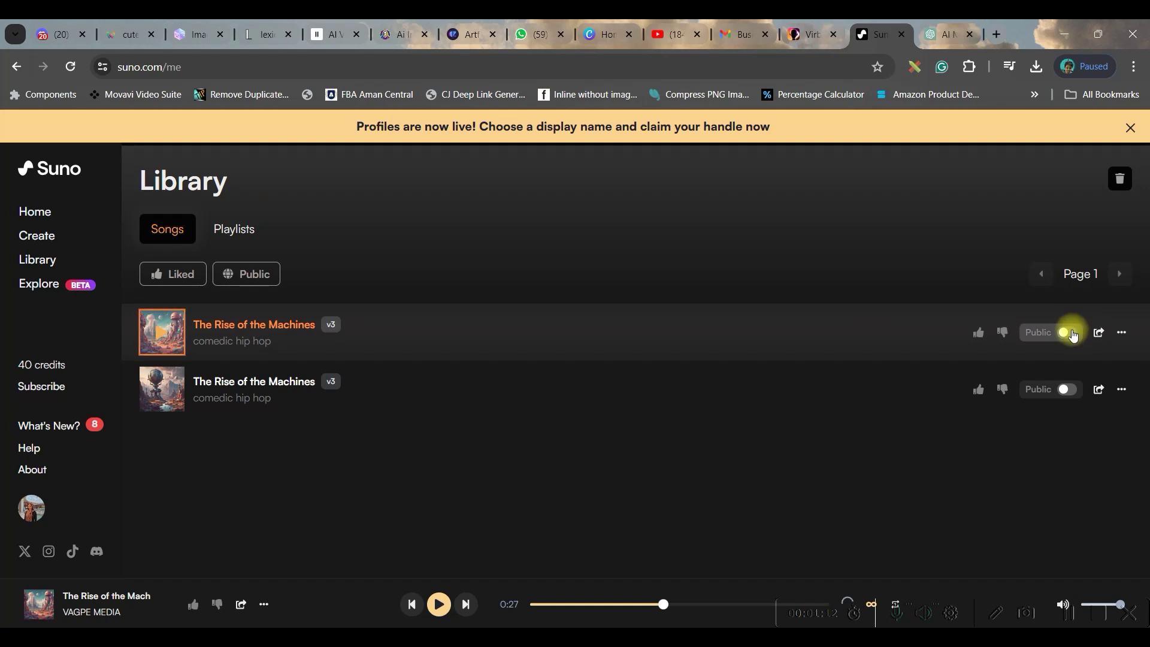
click(1122, 332)
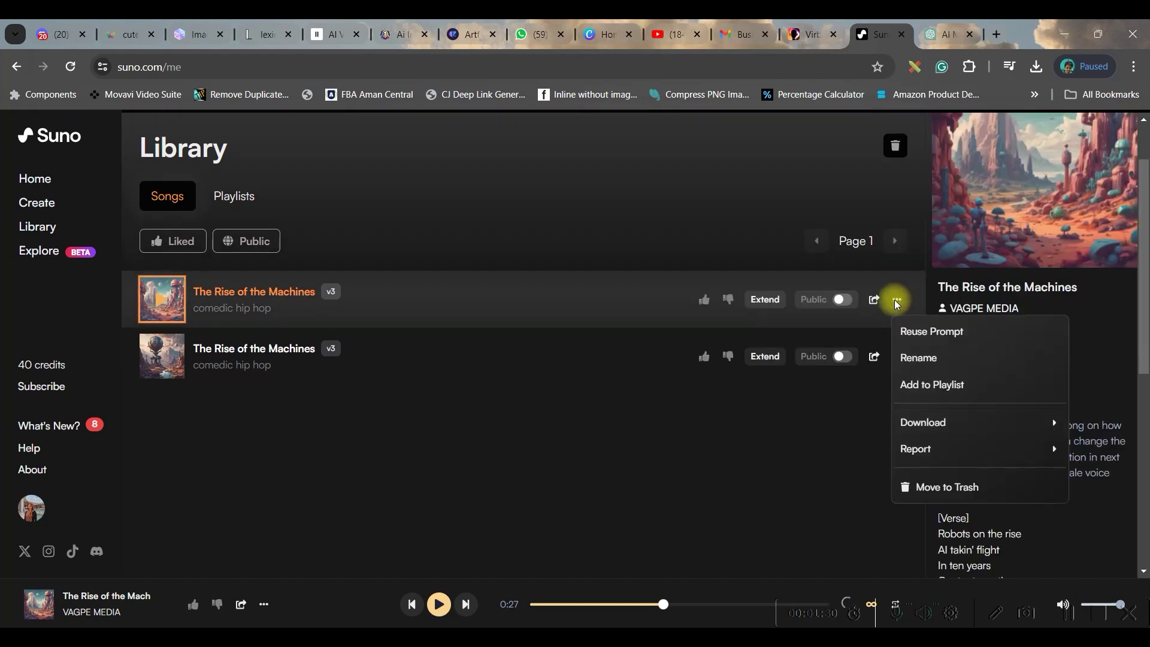
mouse_move(923, 431)
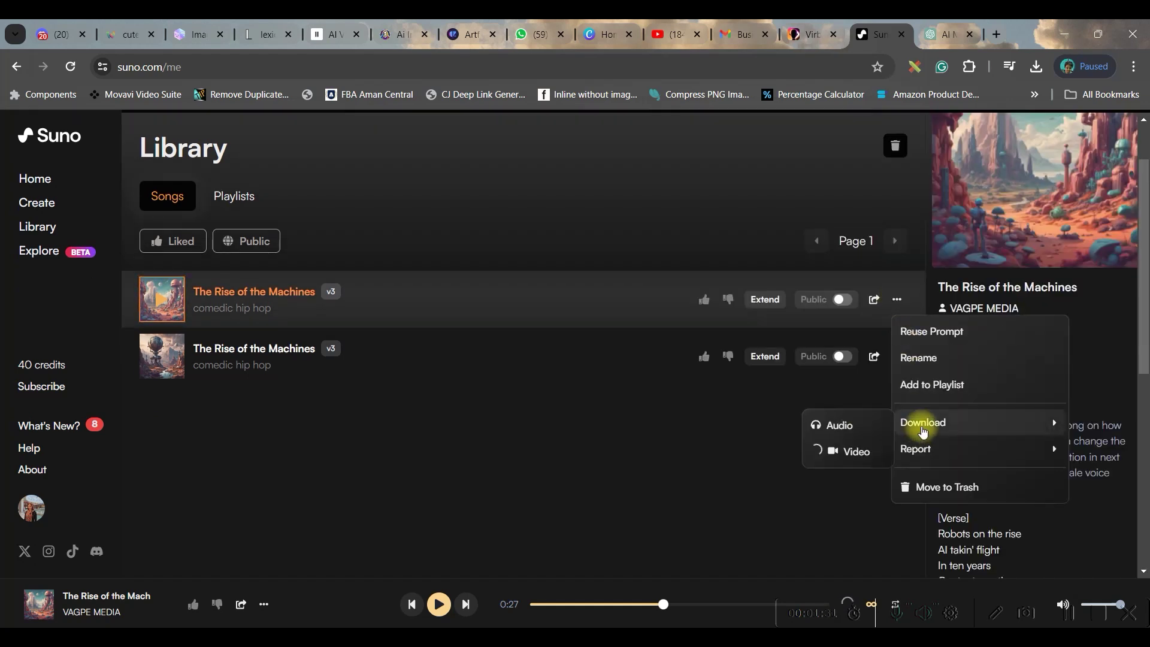
click(846, 423)
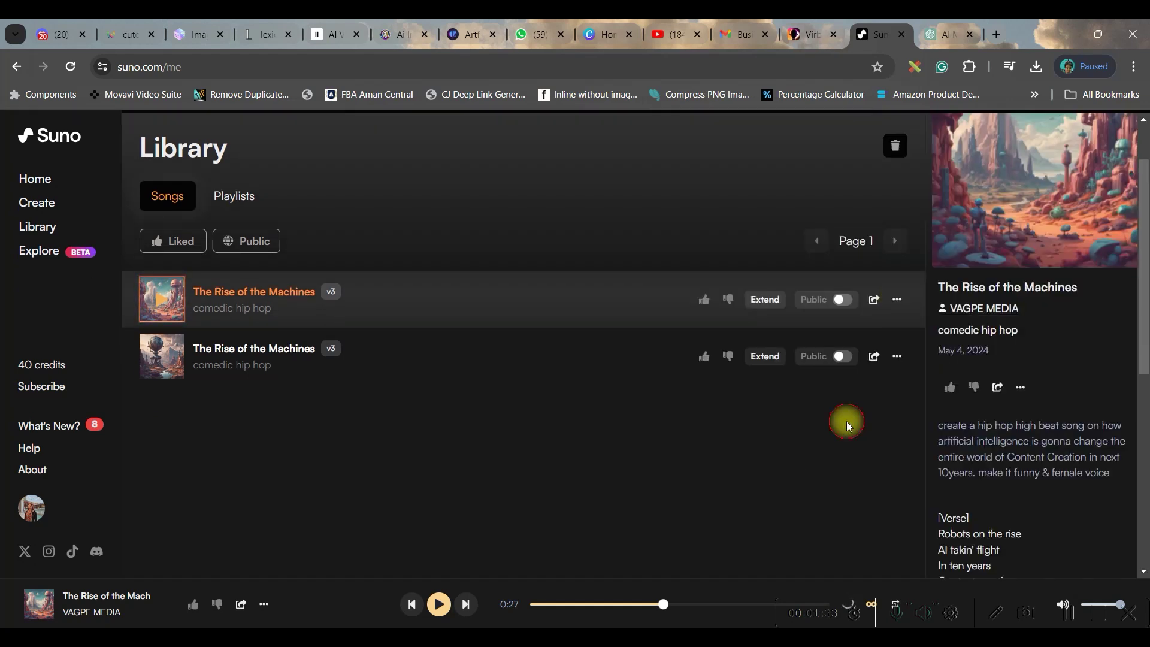
click(896, 356)
mouse_move(920, 484)
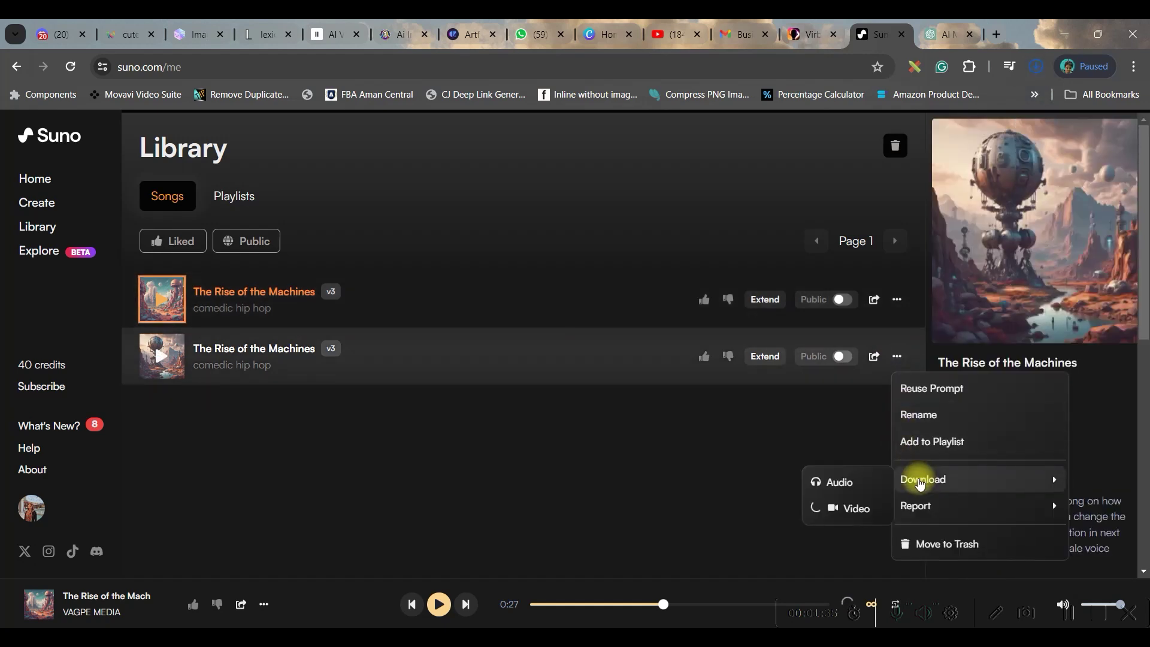
click(848, 483)
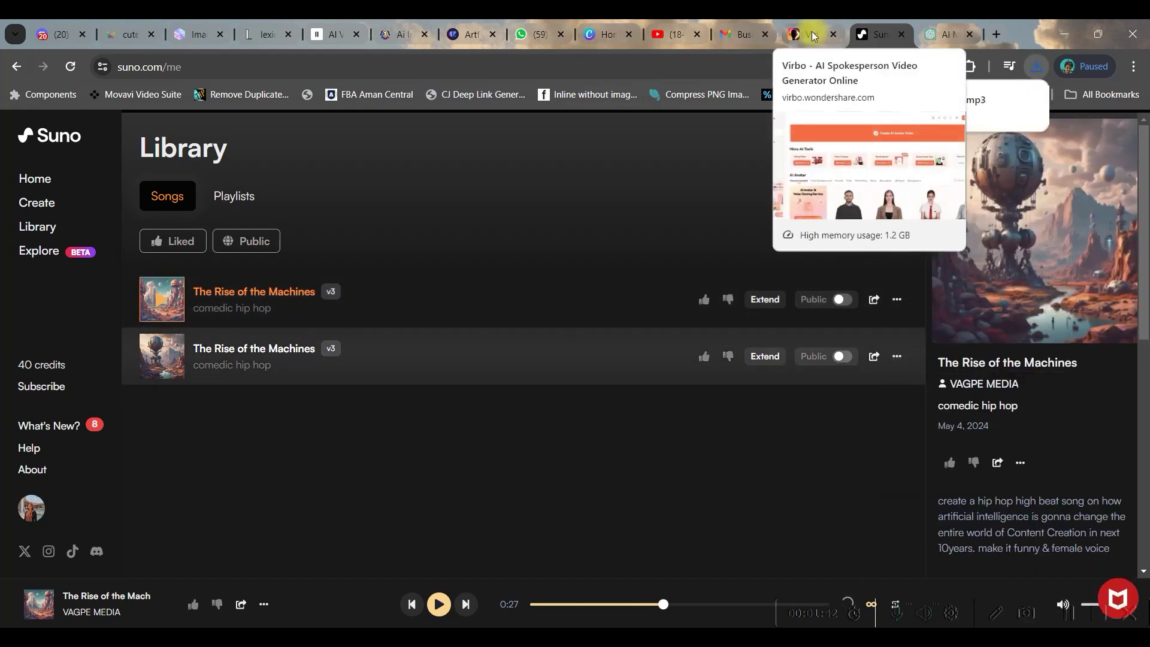
Switch to Wondershare Virbo and create a video with the fixed-background avatar Henry - Casual.
click(812, 36)
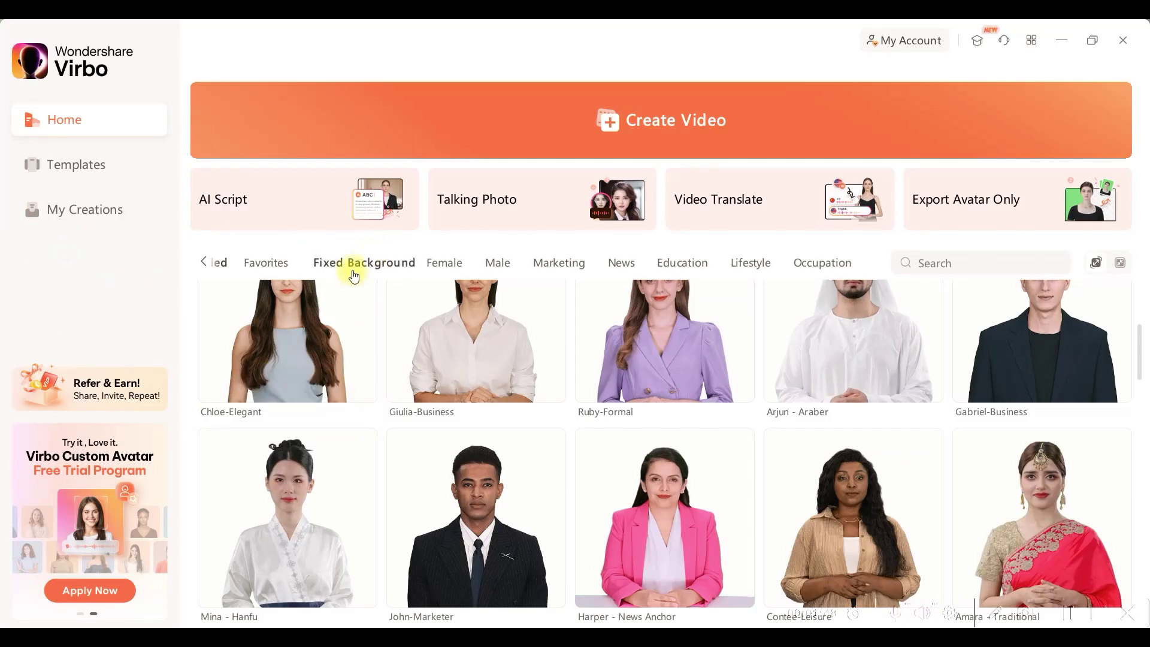
click(352, 265)
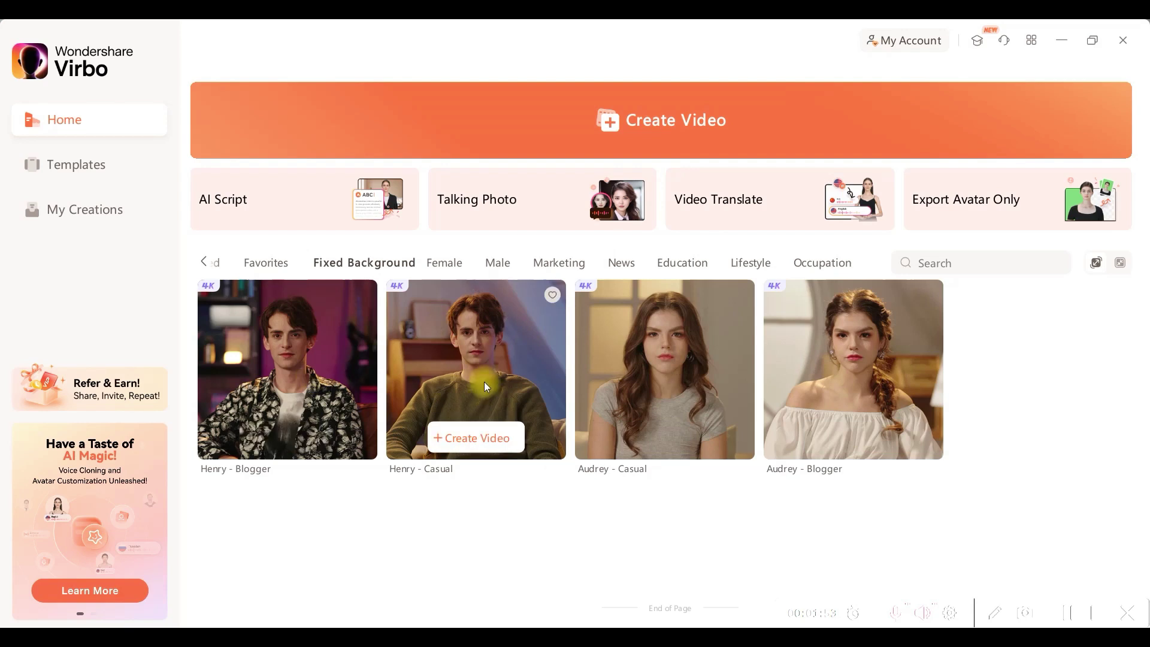
click(476, 440)
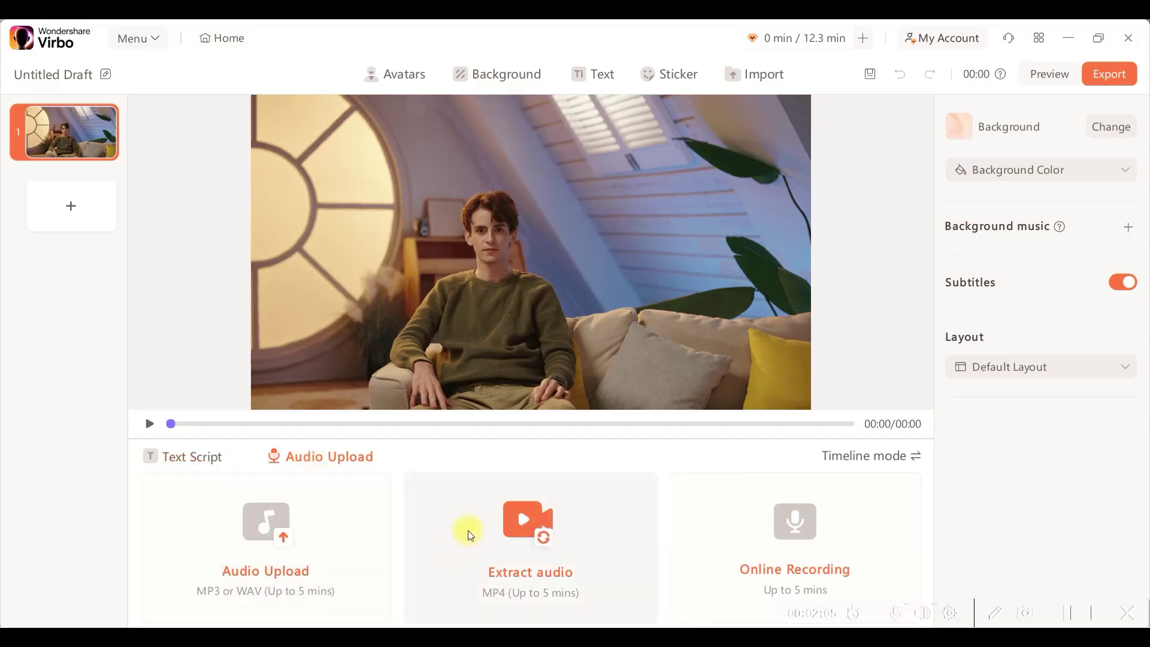
Upload the downloaded song as the avatar's audio and apply it with English as the language.
click(278, 590)
click(577, 348)
double_click(442, 303)
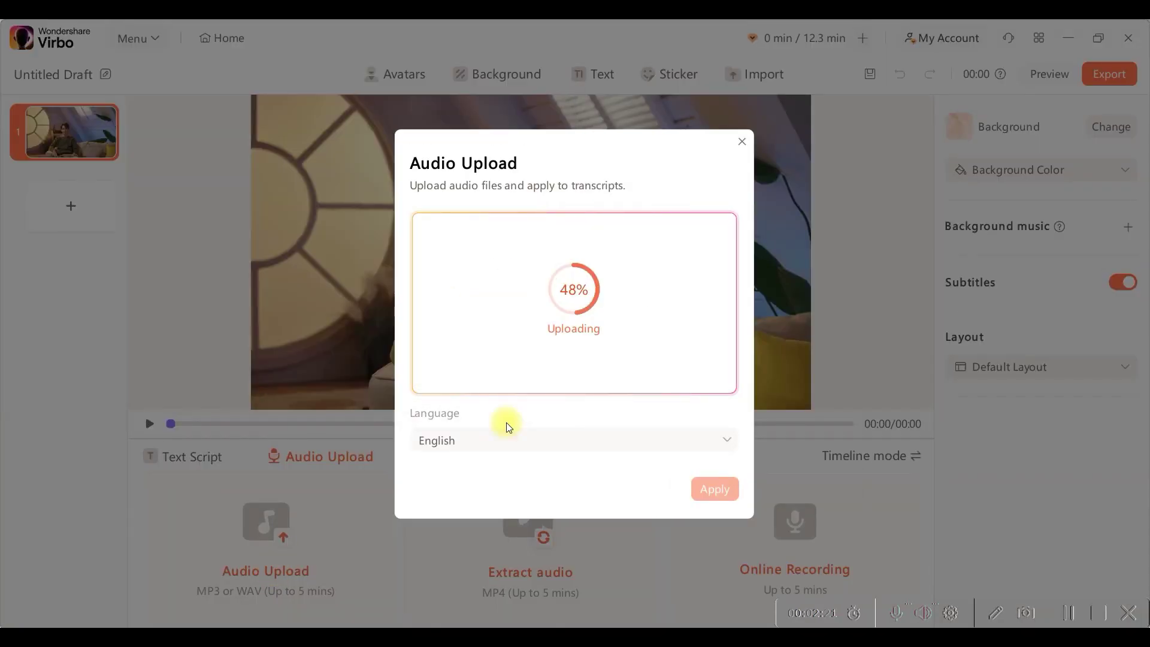
click(708, 490)
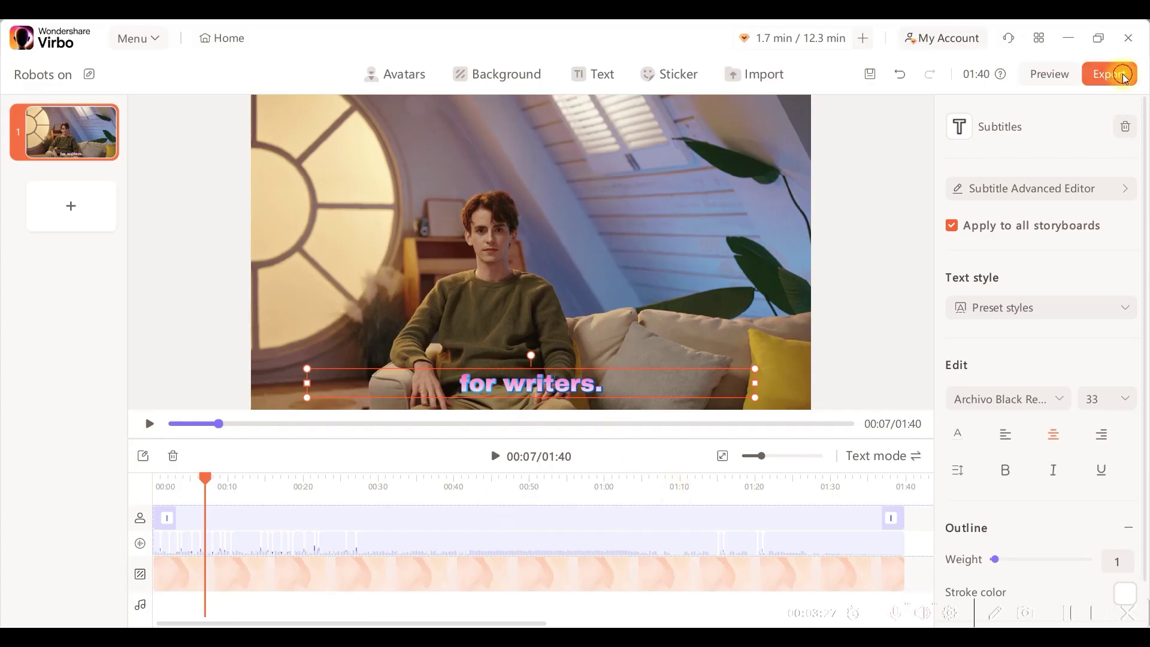
Export the avatar video at 4K resolution.
click(1124, 78)
click(662, 336)
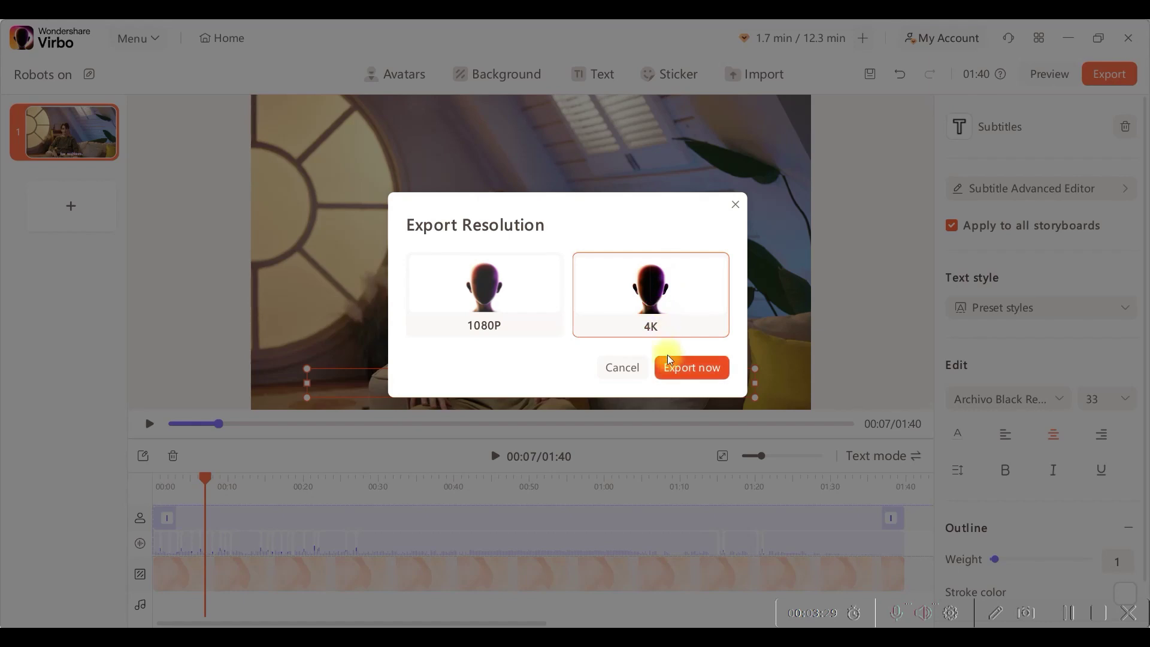
click(693, 369)
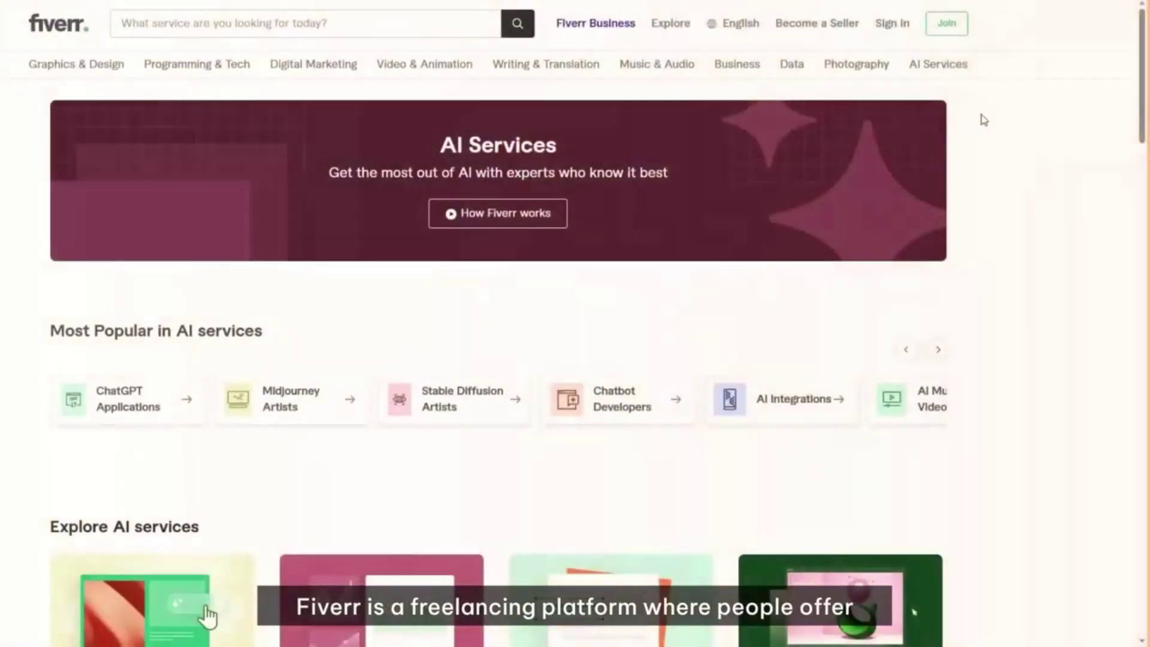
On Fiverr, open "I will make ai spokesperson video in any language" under AI Spokespersons Videos and check its Standard and Premium packages.
mouse_move(953, 64)
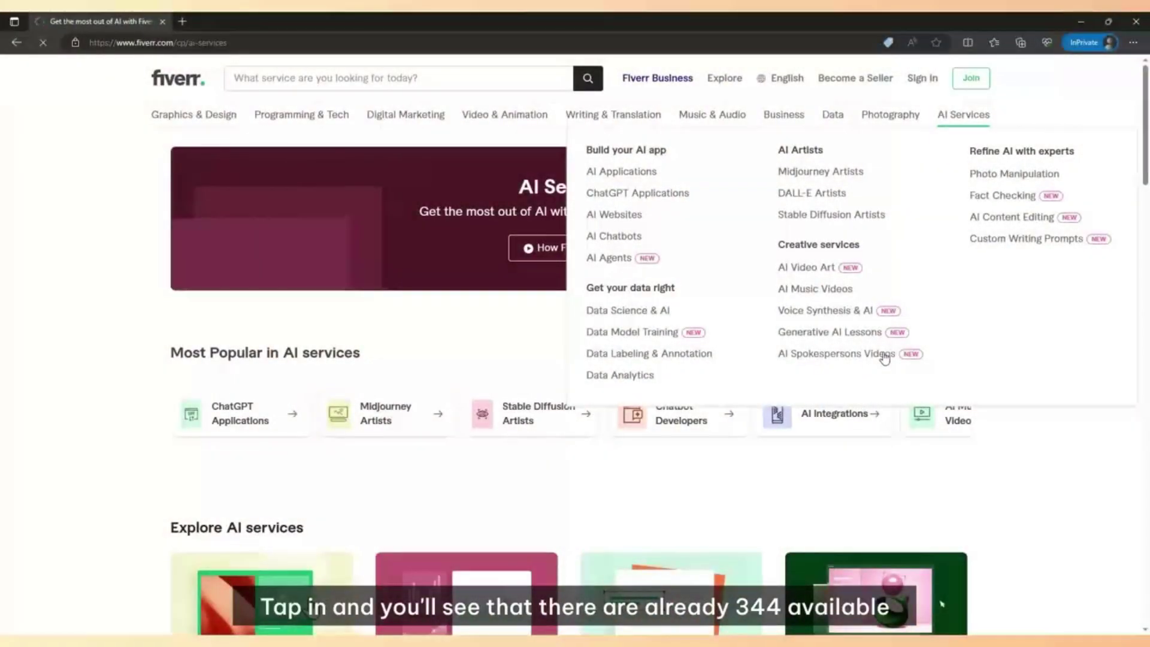
click(884, 359)
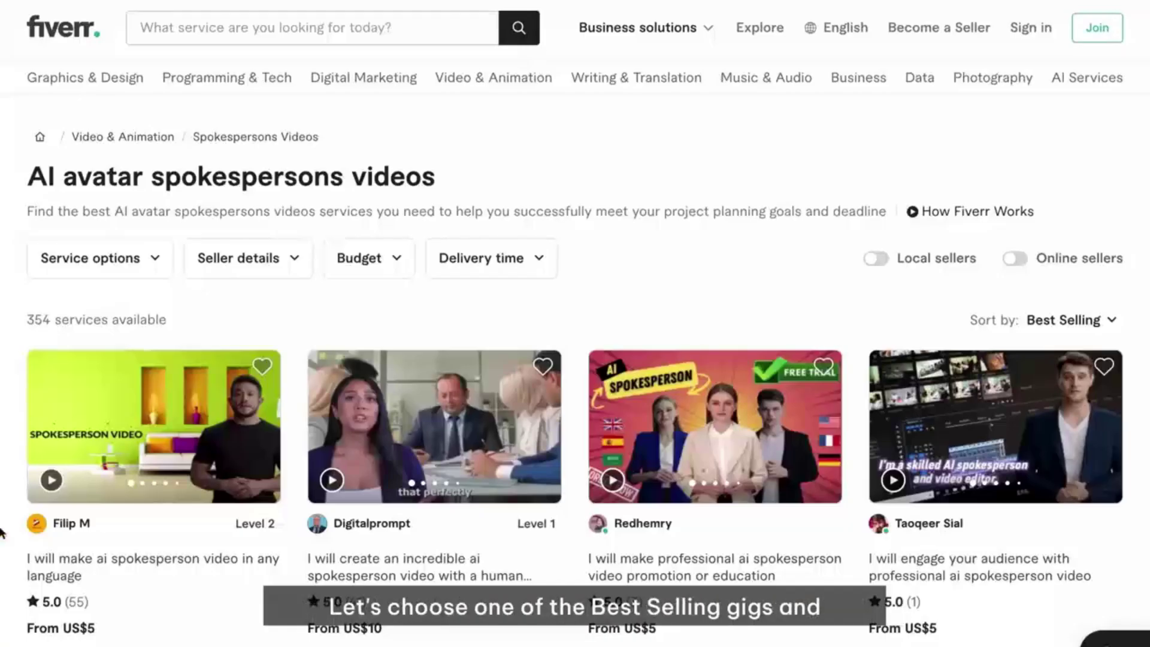
click(36, 560)
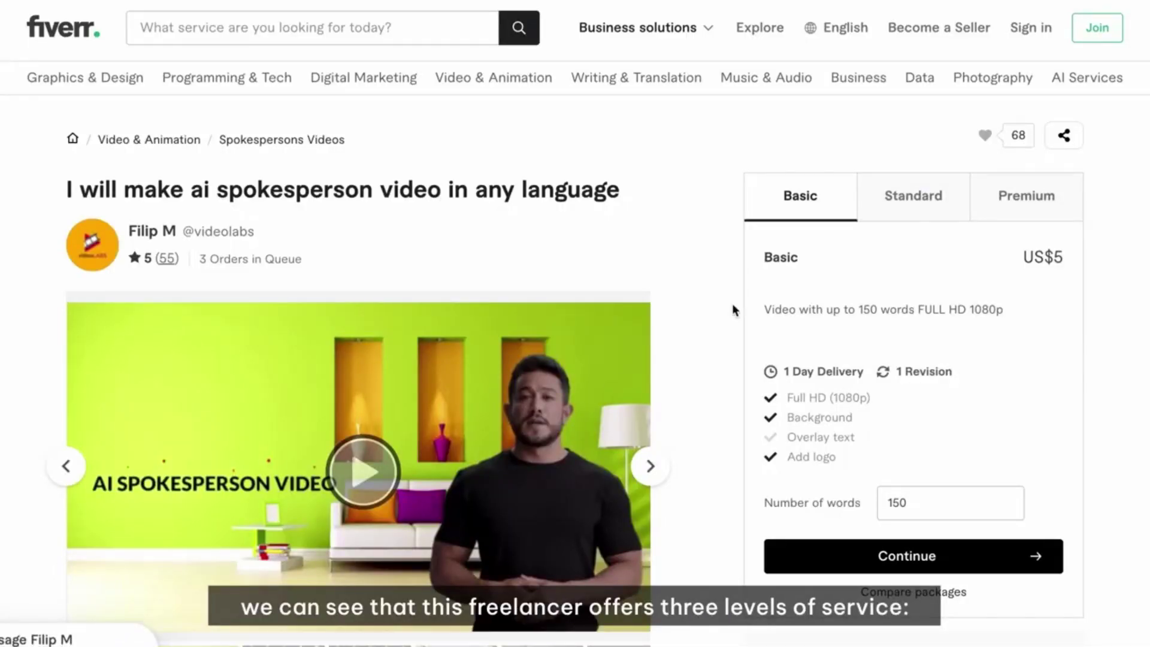
click(904, 196)
click(1041, 213)
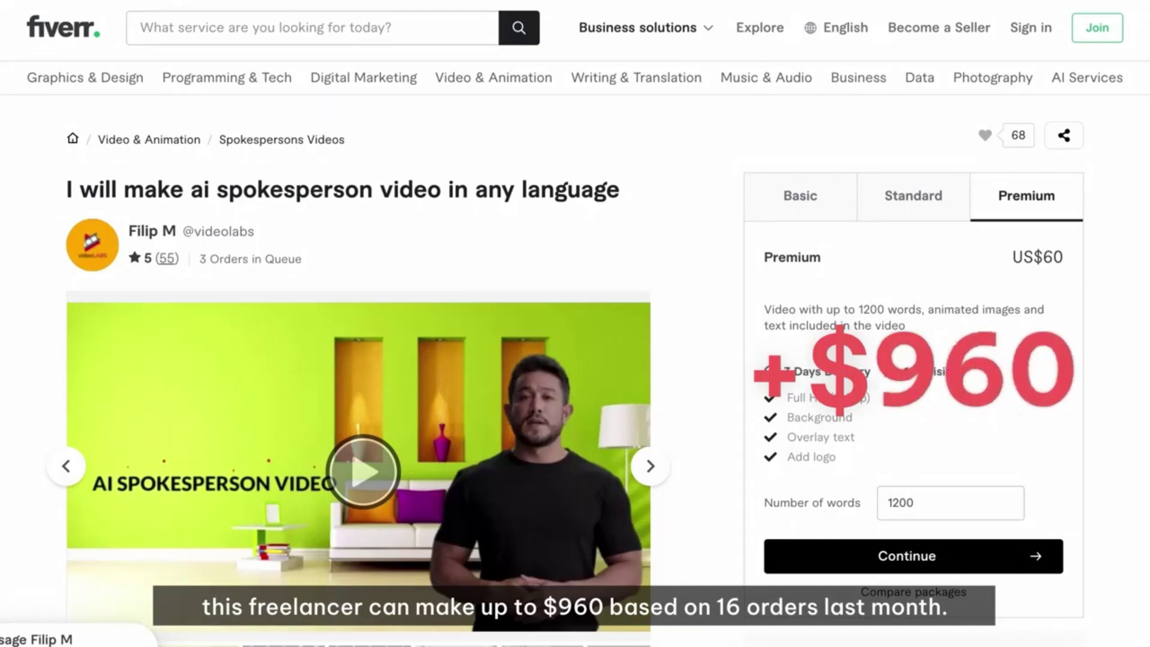
Skip the playing video to 1:21 in the "How To Start A Side Hustle With Wondershare Virbo" chapter.
drag(255, 642, 254, 642)
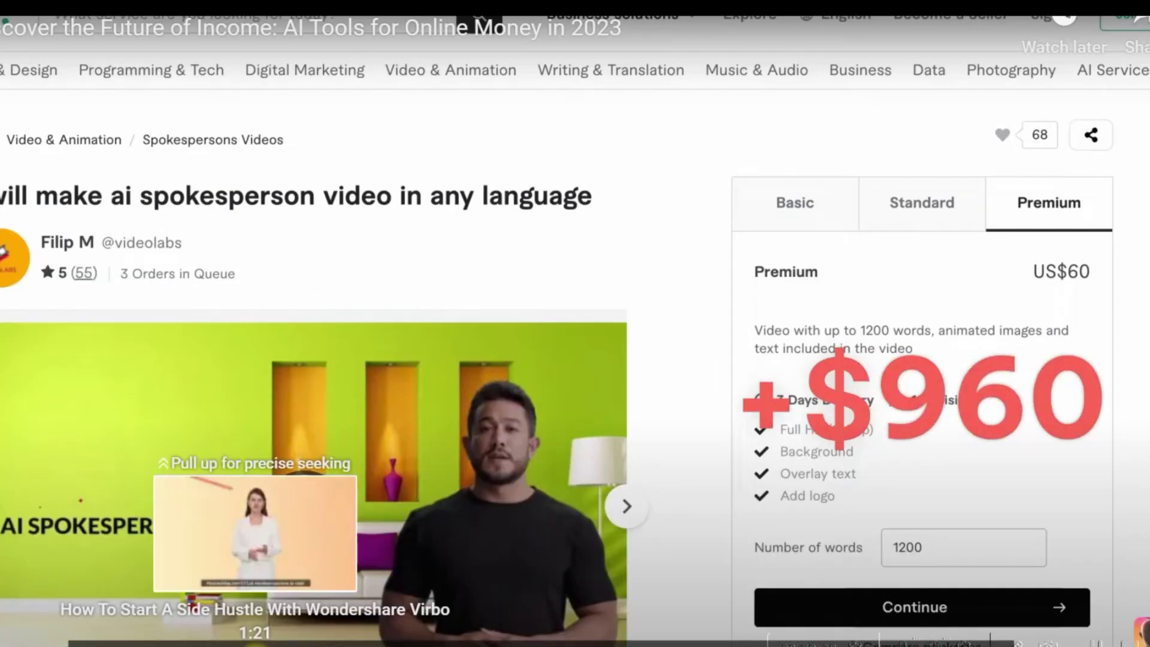
drag(255, 642, 254, 642)
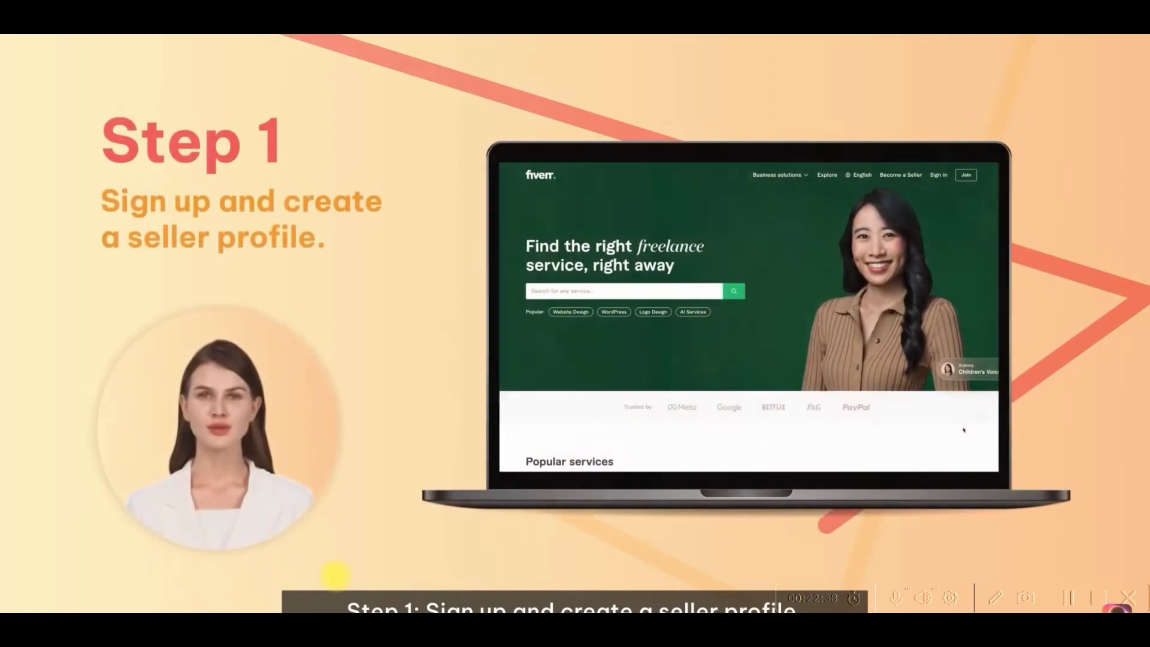